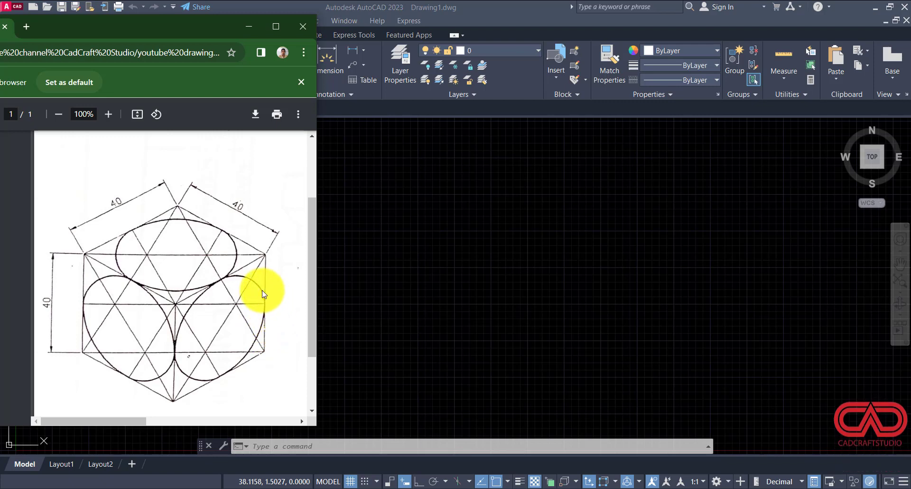
- Put away the reference drawing and set the drawing units to 0.0 length precision with millimeters as insertion scale
{"action": "left_click", "coordinate": [248, 28]}
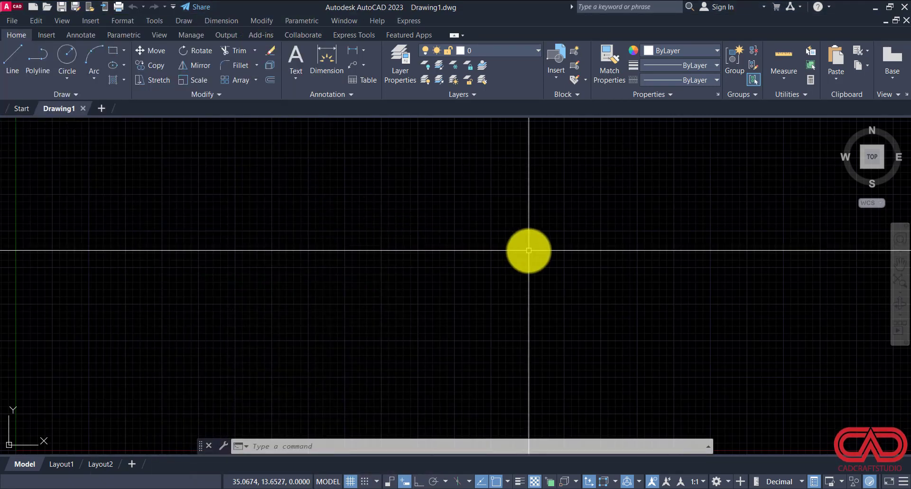
{"action": "key", "text": "Return"}
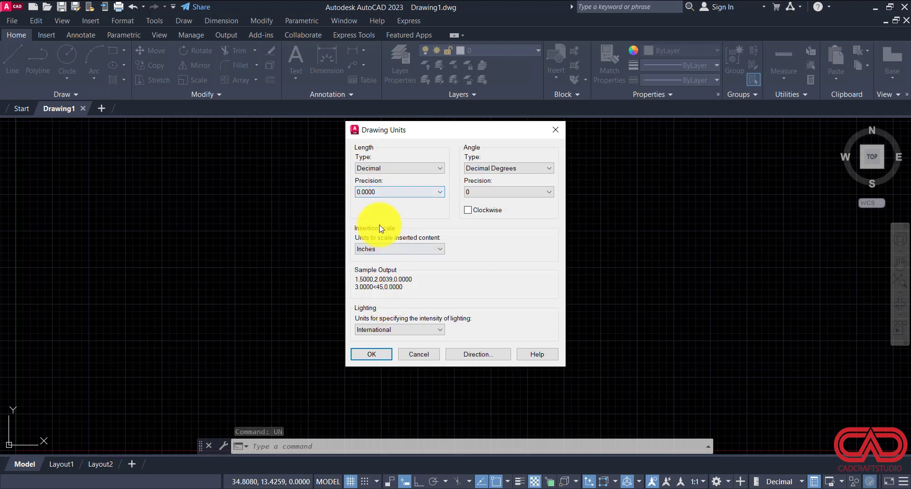
{"action": "left_click", "coordinate": [381, 195]}
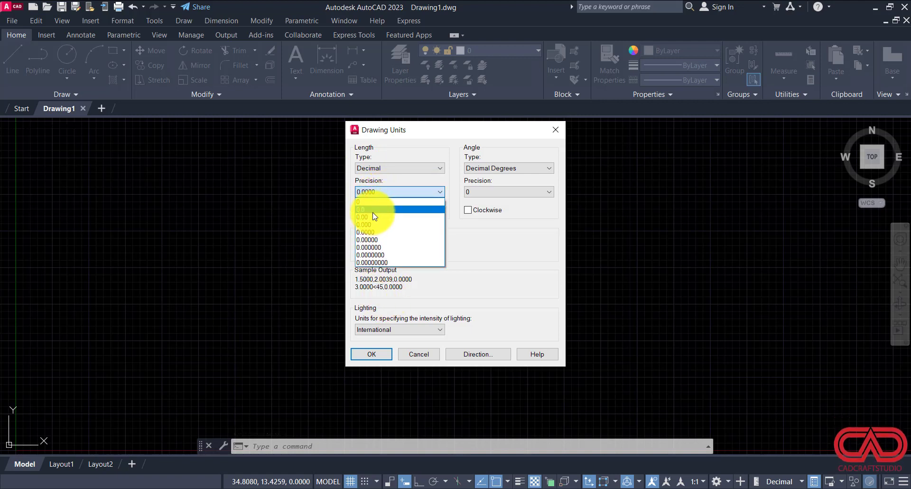
{"action": "left_click", "coordinate": [373, 209]}
{"action": "left_click", "coordinate": [368, 249]}
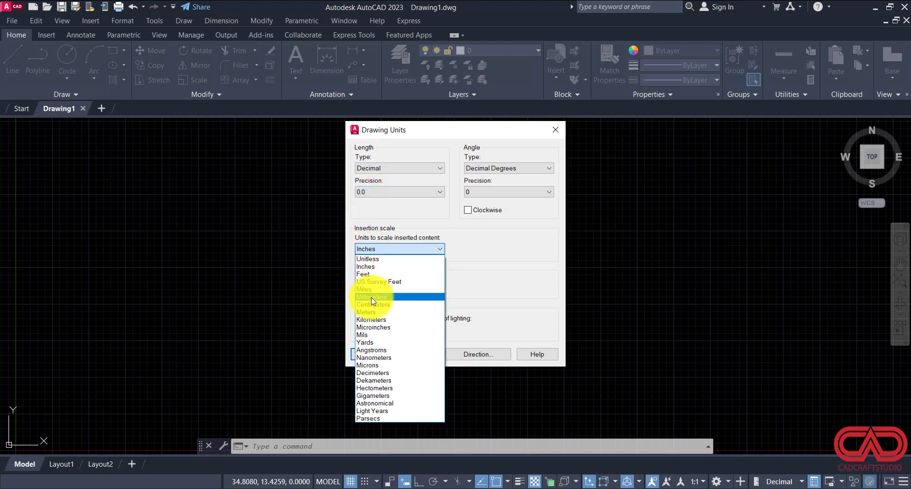
{"action": "left_click", "coordinate": [371, 297]}
{"action": "left_click", "coordinate": [382, 355]}
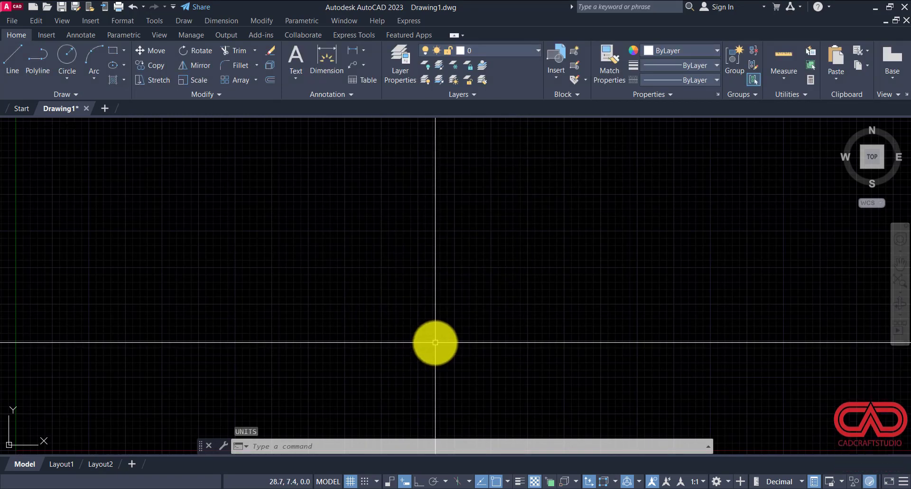
- Modify the Standard dimension style with a primary unit precision of 0.0 and a text height of 5
{"action": "type", "text": "D"}
{"action": "key", "text": "Return"}
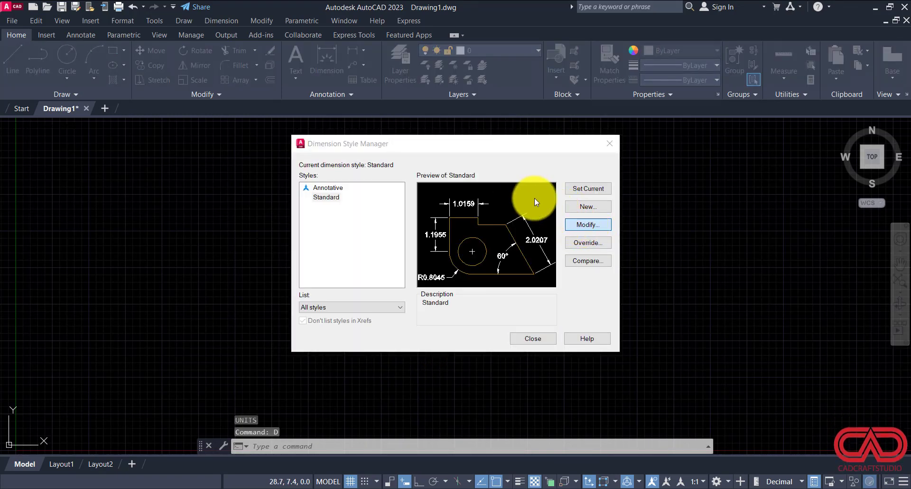
{"action": "left_click", "coordinate": [568, 222]}
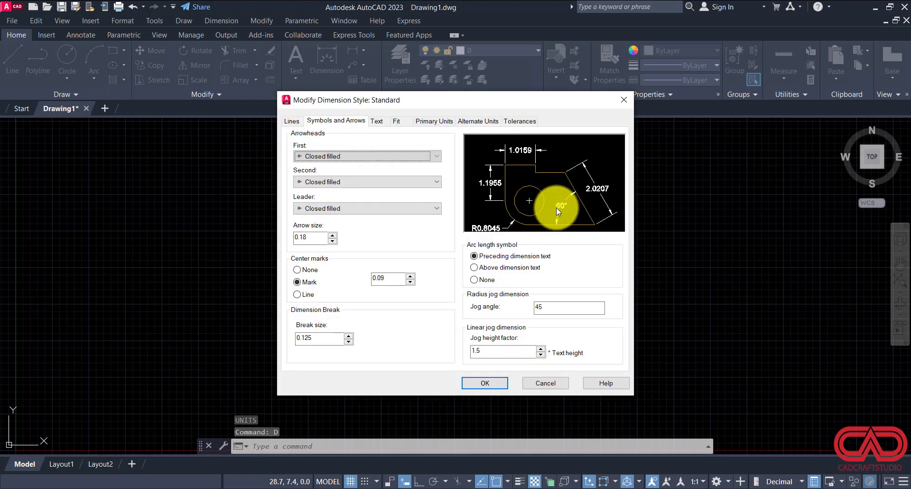
{"action": "left_click", "coordinate": [433, 122]}
{"action": "left_click", "coordinate": [399, 161]}
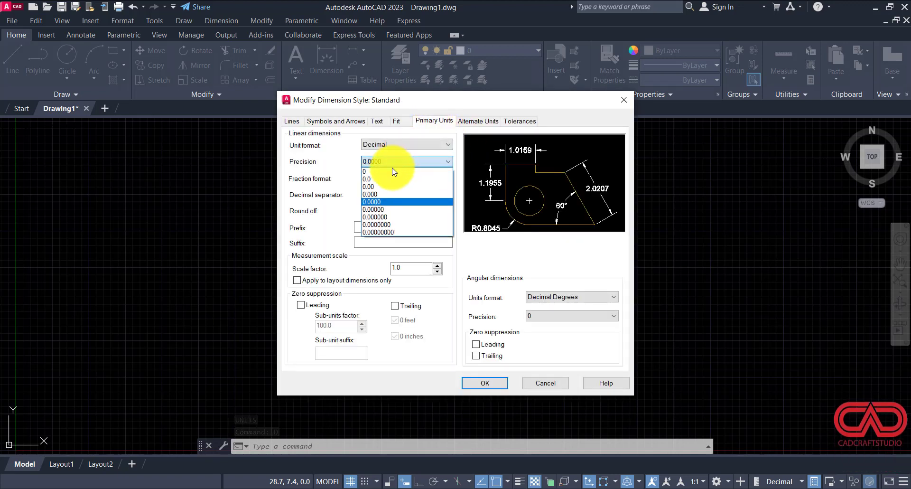
{"action": "left_click", "coordinate": [377, 124]}
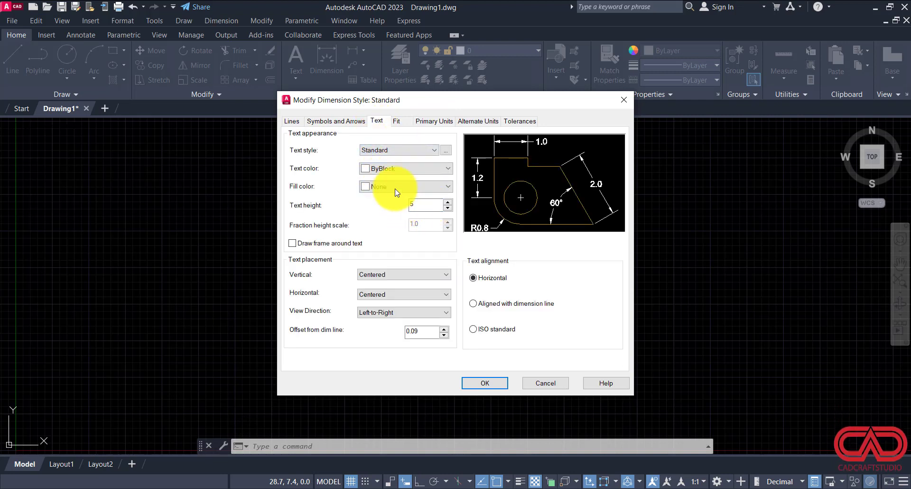
- Set the Standard dimension style's arrow size to 3, then save the style and close the style manager
{"action": "left_click", "coordinate": [342, 121]}
{"action": "left_click_drag", "start_coordinate": [323, 237], "coordinate": [285, 240]}
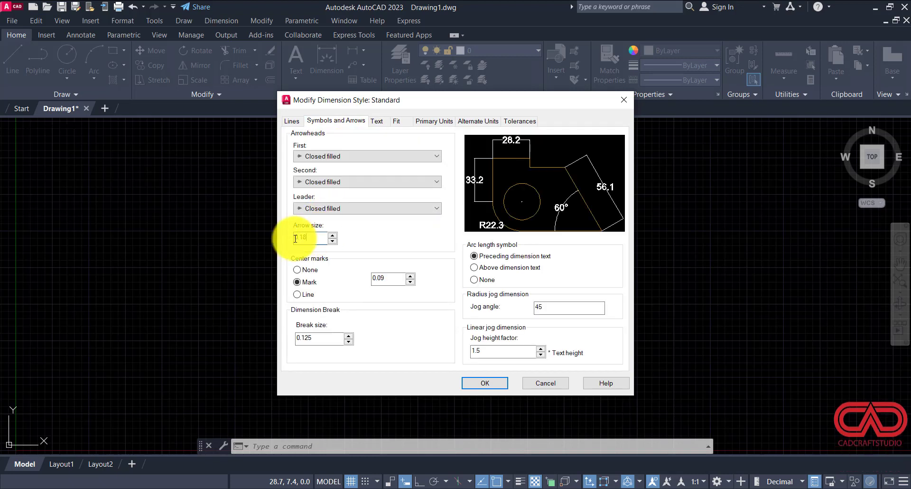
{"action": "type", "text": "3"}
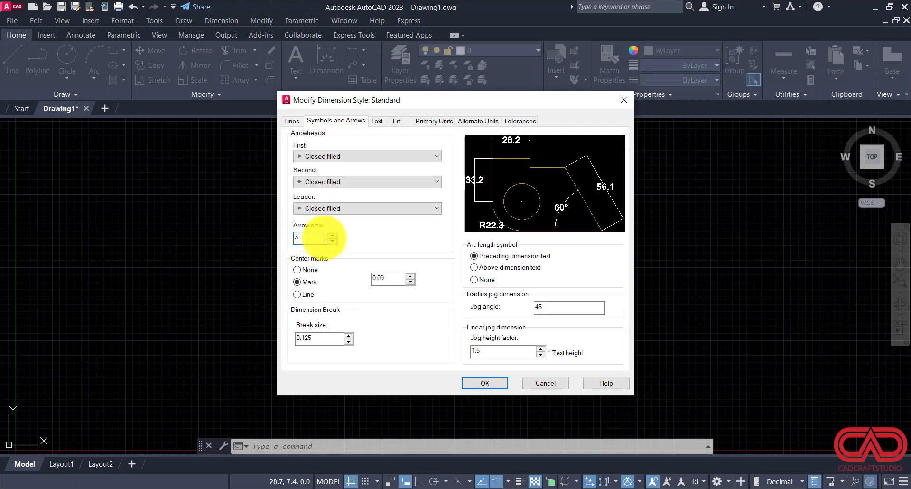
{"action": "left_click", "coordinate": [492, 386]}
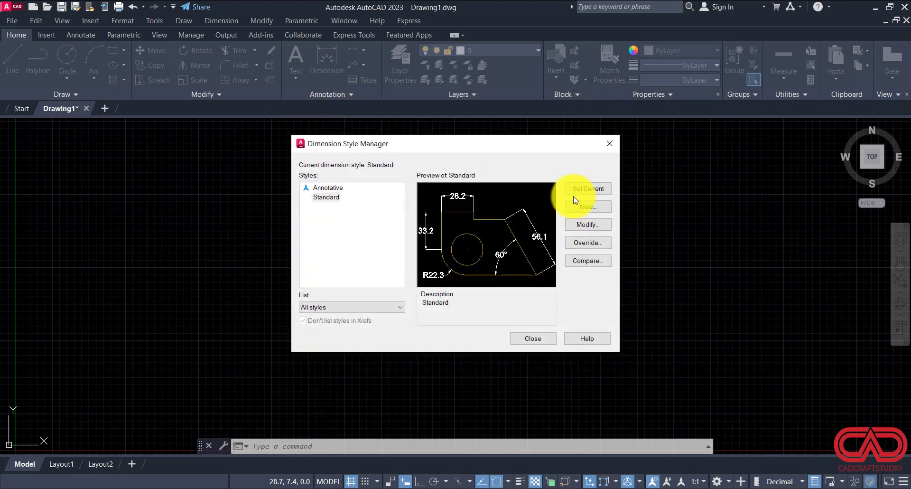
{"action": "left_click", "coordinate": [521, 339]}
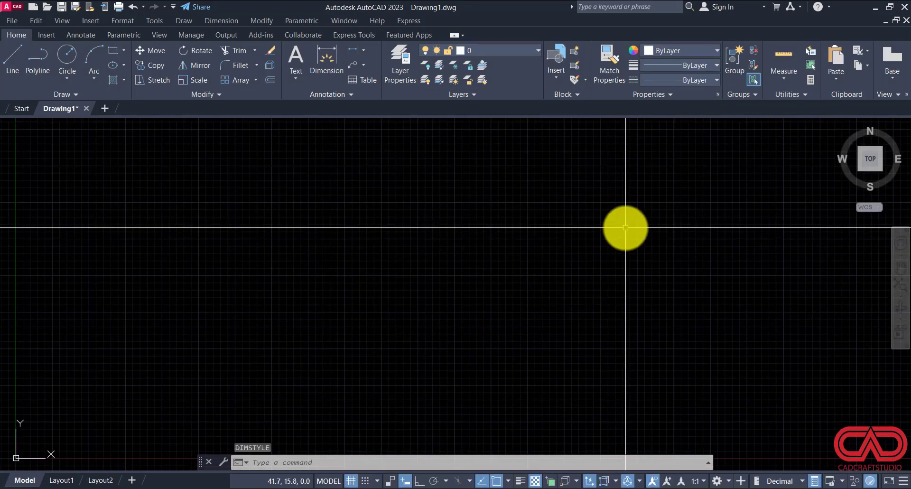
- Set the drawing limits from the default origin to an upper corner of 200,200 and zoom to all
{"action": "type", "text": "ITS"}
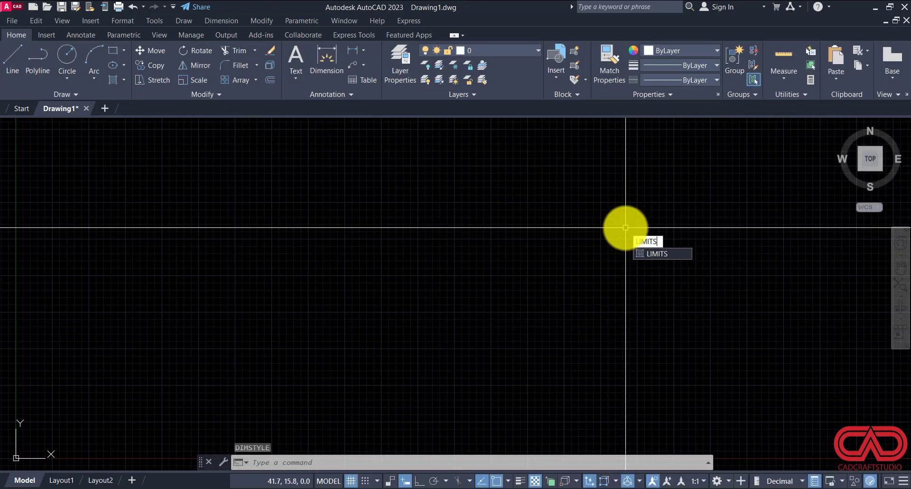
{"action": "key", "text": "Return"}
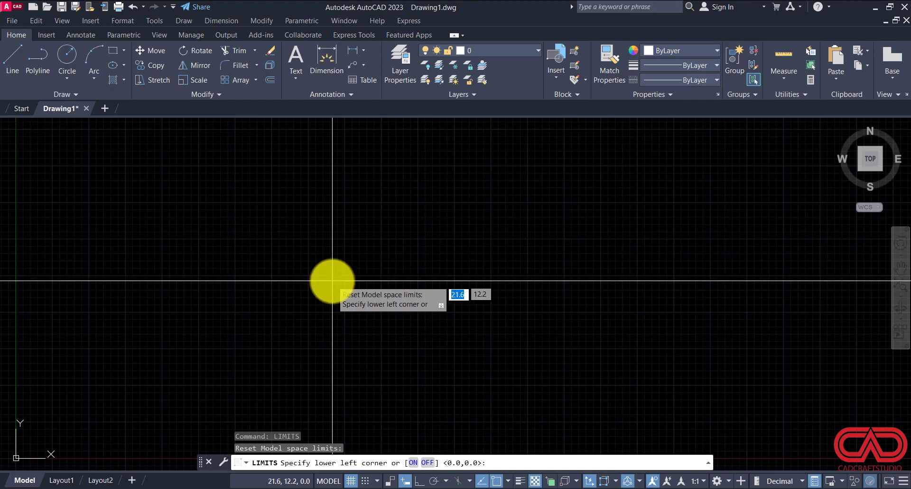
{"action": "key", "text": "Return"}
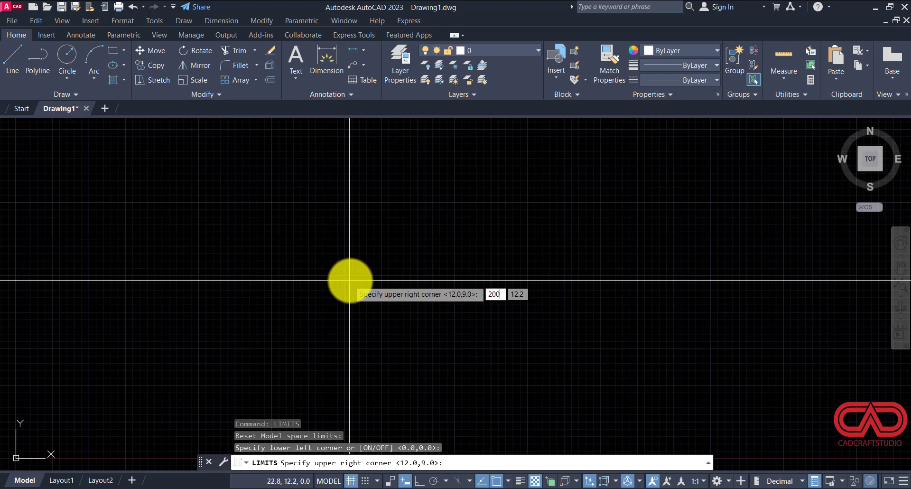
{"action": "type", "text": "200"}
{"action": "key", "text": "Tab"}
{"action": "type", "text": "20"}
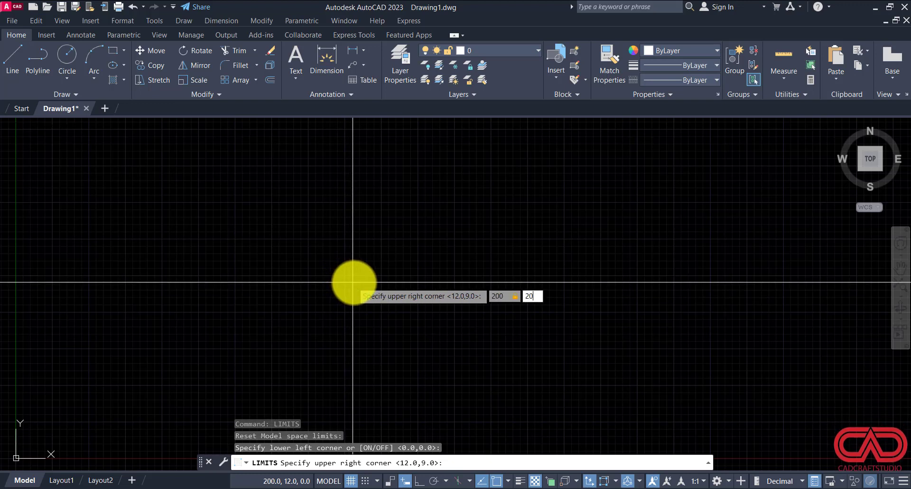
{"action": "key", "text": "Return"}
{"action": "type", "text": "z"}
{"action": "key", "text": "Return"}
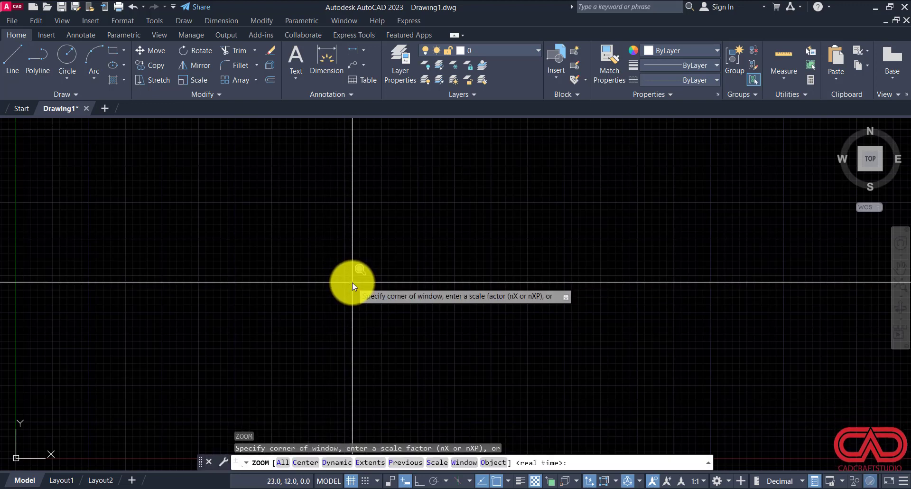
{"action": "type", "text": "a"}
{"action": "key", "text": "Return"}
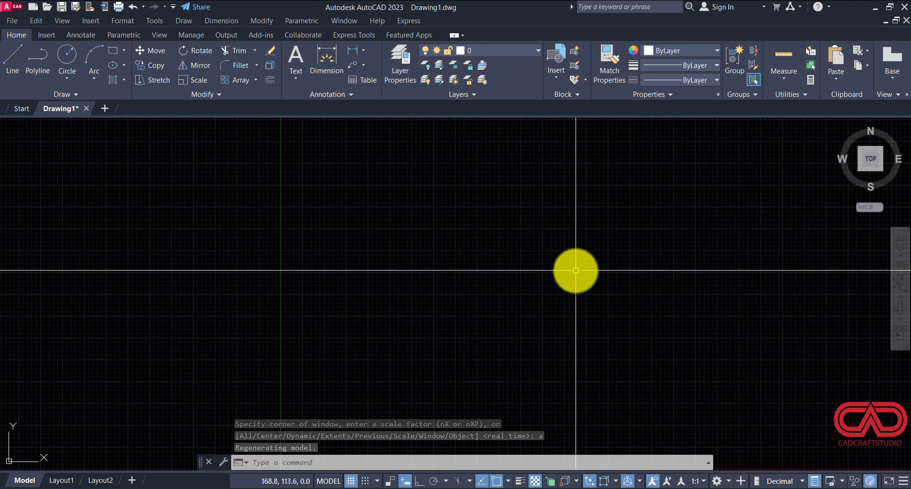
- Draw a 40 mm horizontal line running left from its start point with Ortho on, checking the length against the reference drawing
{"action": "type", "text": "l"}
{"action": "key", "text": "Return"}
{"action": "left_click", "coordinate": [657, 282]}
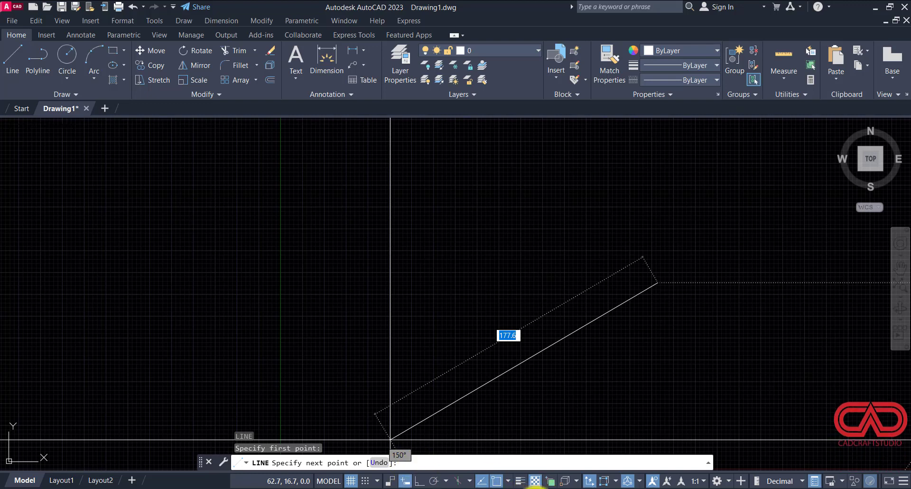
{"action": "left_click", "coordinate": [535, 488]}
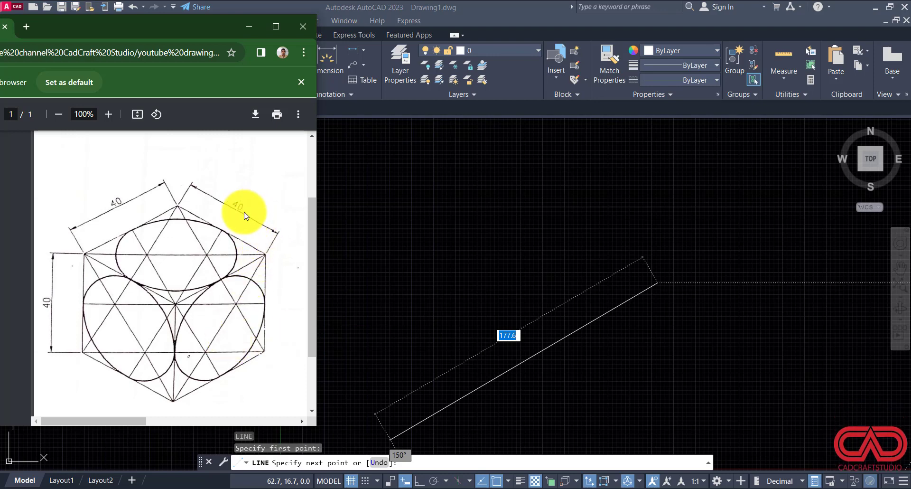
{"action": "left_click", "coordinate": [250, 27]}
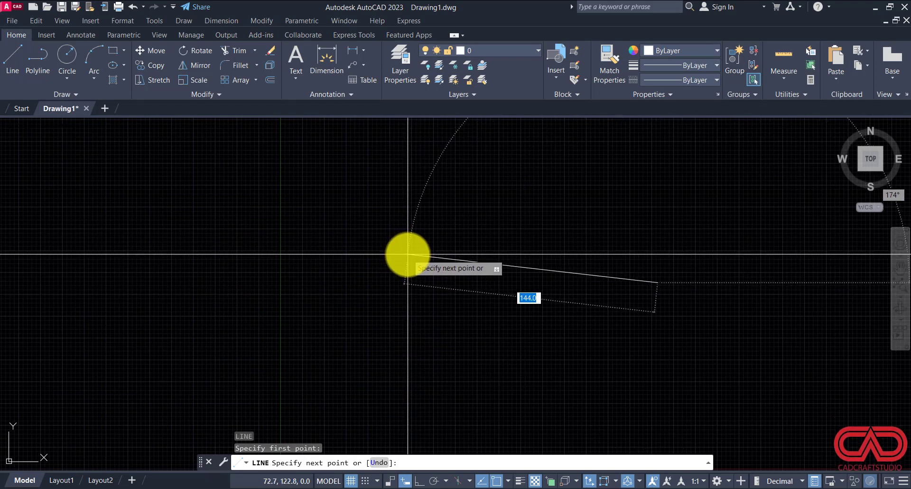
{"action": "key", "text": "F8"}
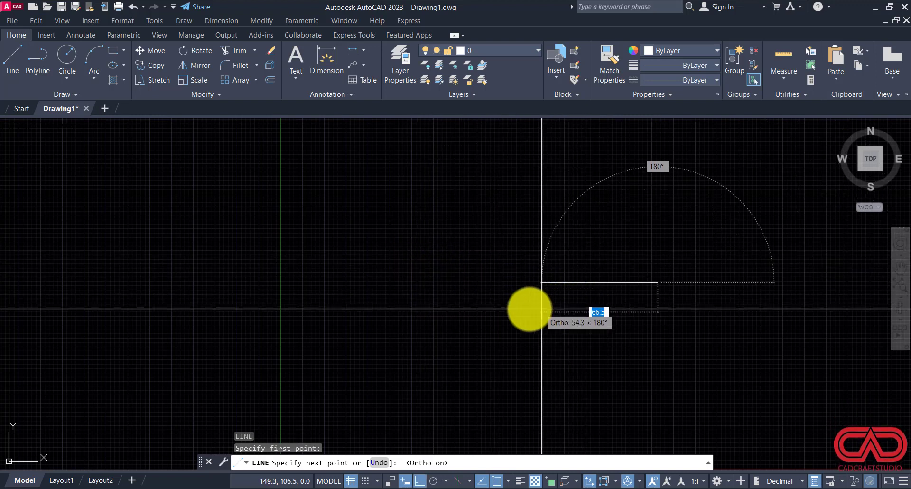
{"action": "type", "text": "40"}
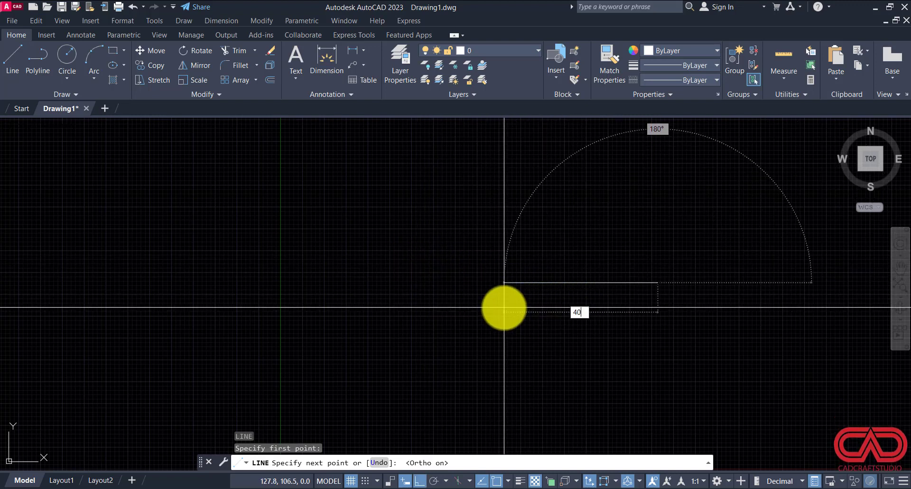
{"action": "key", "text": "Return"}
{"action": "key", "text": "Return"}
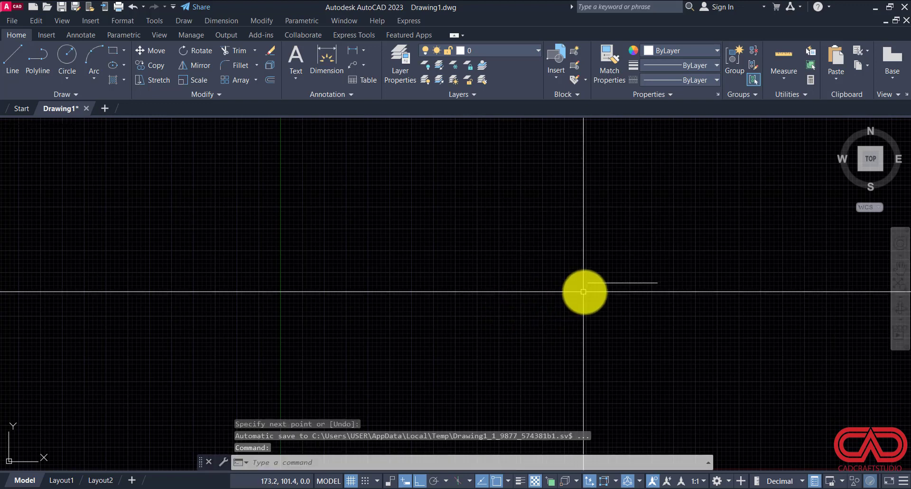
- Rotate the horizontal line by -30 degrees about its right endpoint
{"action": "left_click", "coordinate": [614, 283]}
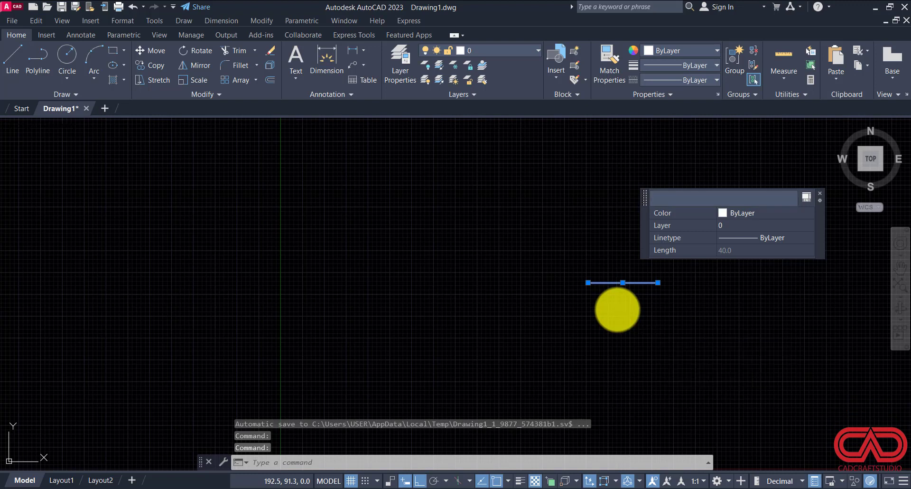
{"action": "type", "text": "ro"}
{"action": "key", "text": "Return"}
{"action": "left_click", "coordinate": [658, 282]}
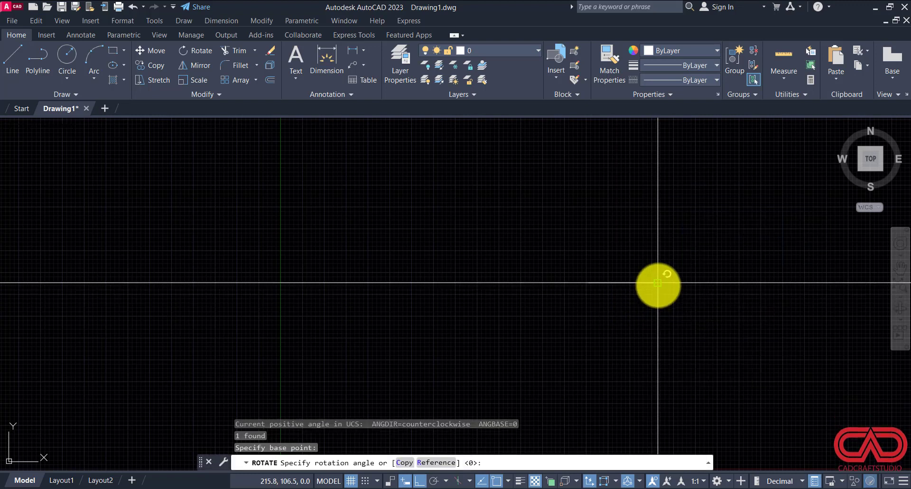
{"action": "type", "text": "-30"}
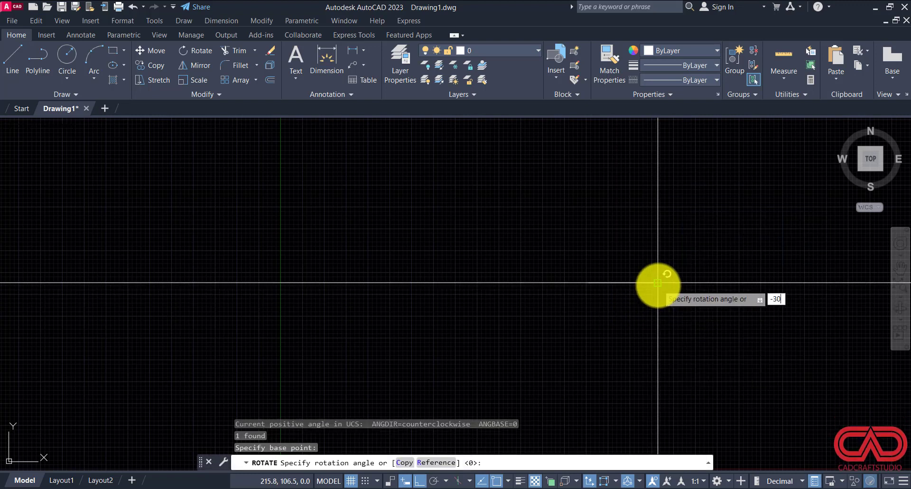
{"action": "key", "text": "Return"}
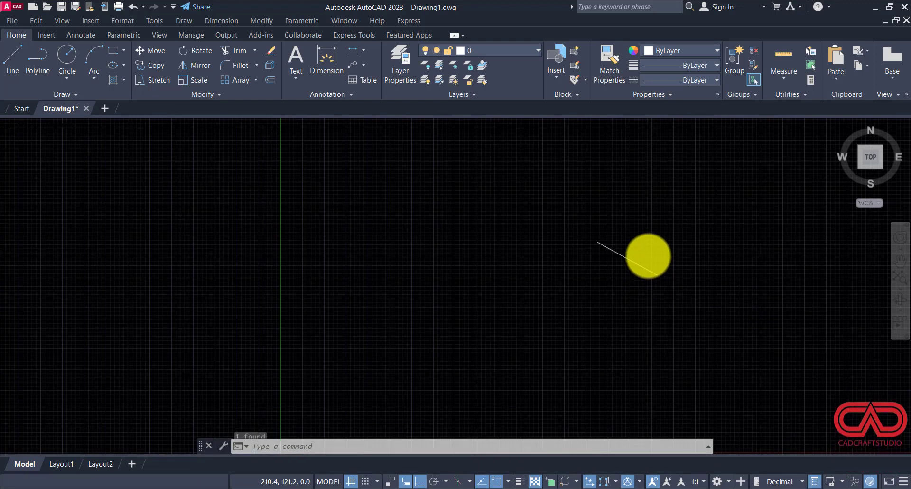
- Mirror the slanted line across a vertical axis through its lower endpoint, keeping the original, to form a V shape
{"action": "scroll", "coordinate": [647, 254], "scroll_direction": "up", "scroll_amount": 4}
{"action": "left_click", "coordinate": [647, 254]}
{"action": "left_click", "coordinate": [583, 285]}
{"action": "scroll", "coordinate": [504, 317], "scroll_direction": "down", "scroll_amount": 2}
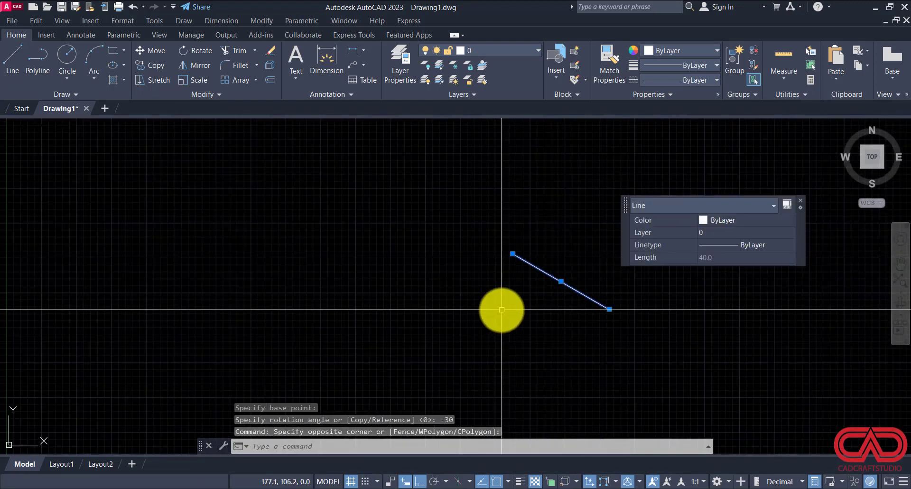
{"action": "type", "text": "mi"}
{"action": "key", "text": "Return"}
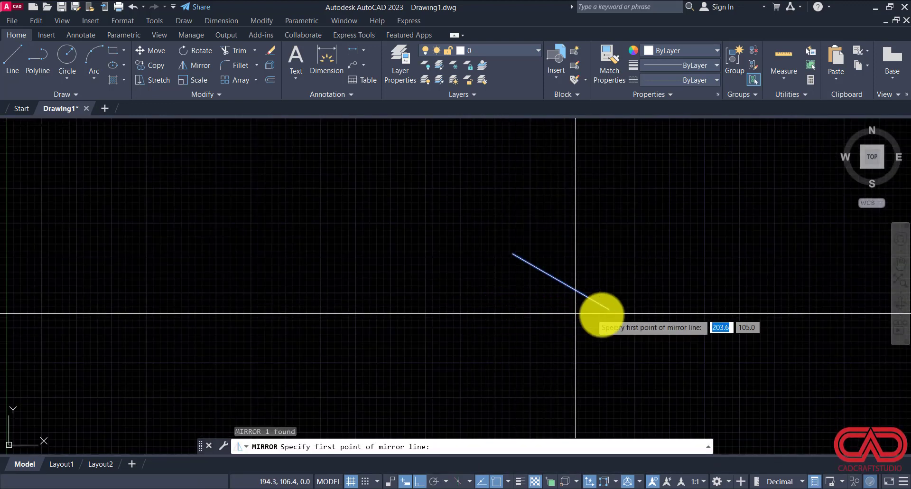
{"action": "left_click", "coordinate": [609, 309]}
{"action": "left_click", "coordinate": [602, 233]}
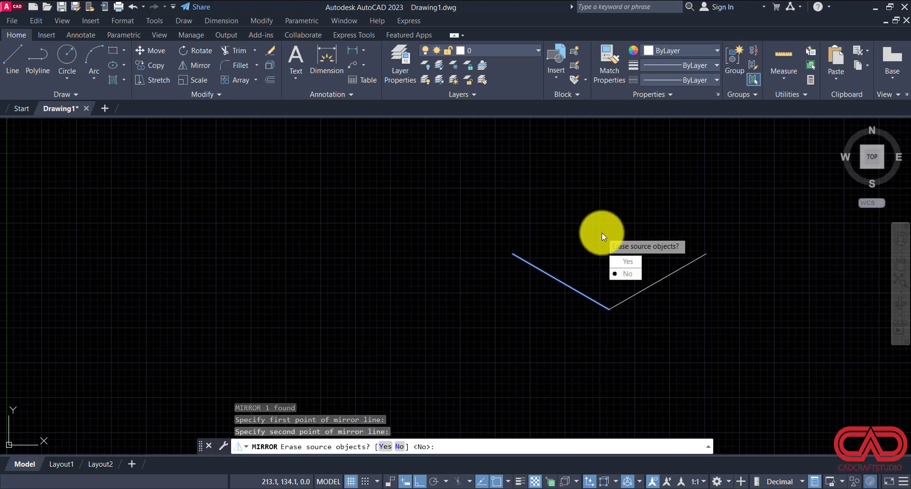
{"action": "key", "text": "Return"}
- Mirror both slanted lines across the horizontal axis through their upper endpoints, keeping the originals, to close a rhombus
{"action": "left_click", "coordinate": [734, 267]}
{"action": "left_click", "coordinate": [498, 282]}
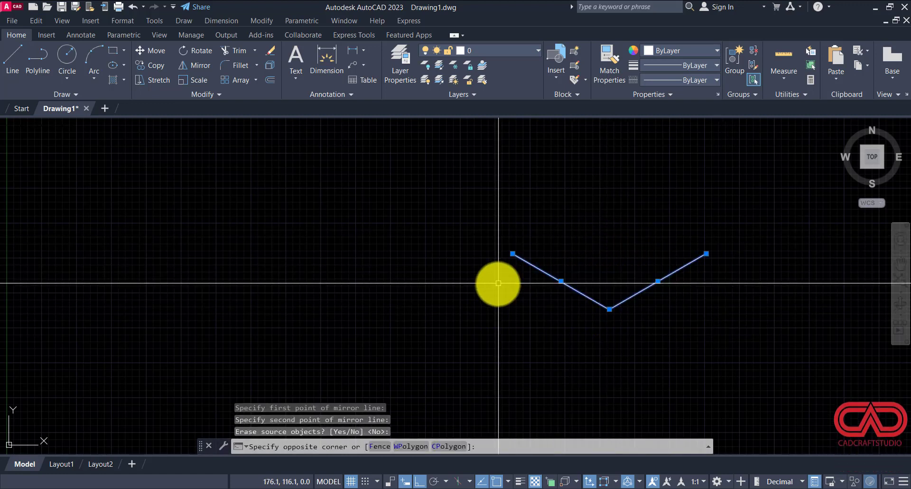
{"action": "key", "text": "Return"}
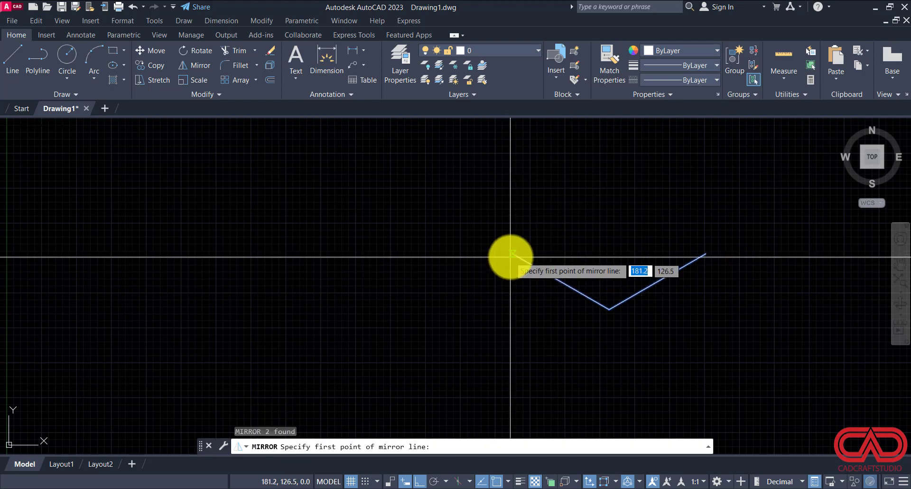
{"action": "left_click", "coordinate": [512, 254]}
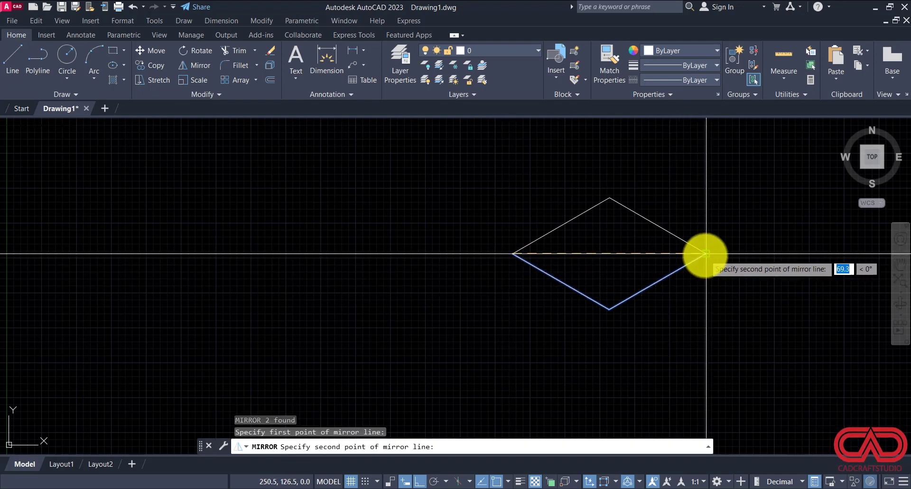
{"action": "left_click", "coordinate": [703, 256]}
{"action": "key", "text": "Return"}
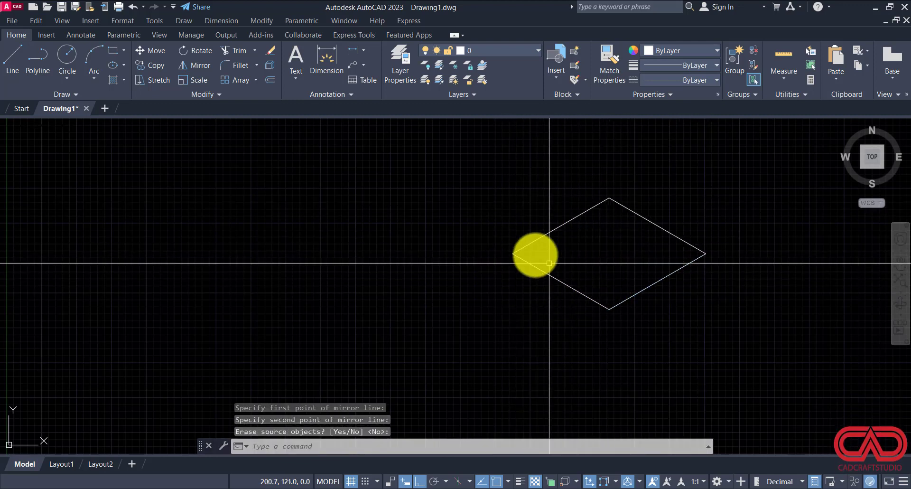
- Check the reference drawing and draw a line from the rhombus's top vertex to the midpoint of its lower-left edge
{"action": "left_click", "coordinate": [489, 480]}
{"action": "mouse_move", "coordinate": [114, 419]}
{"action": "left_mouse_down"}
{"action": "mouse_move", "coordinate": [271, 408]}
{"action": "mouse_move", "coordinate": [78, 397]}
{"action": "left_mouse_up"}
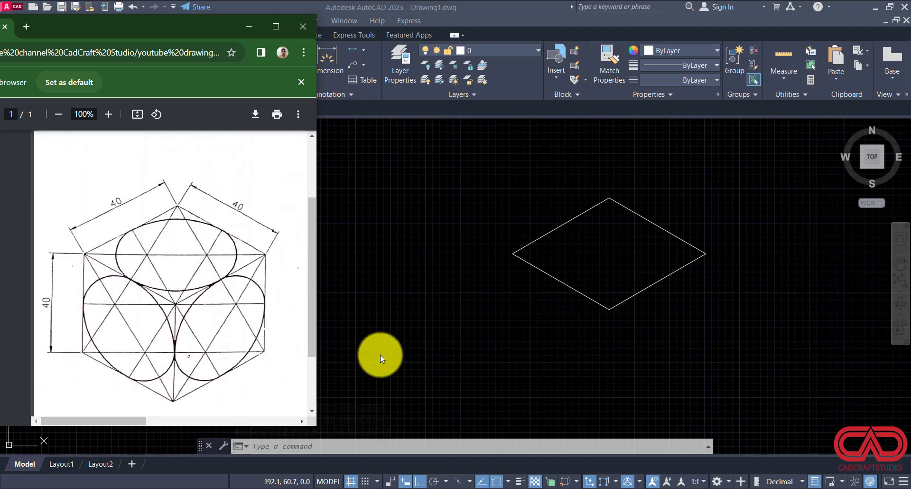
{"action": "left_click", "coordinate": [427, 313]}
{"action": "scroll", "coordinate": [622, 254], "scroll_direction": "up", "scroll_amount": 4}
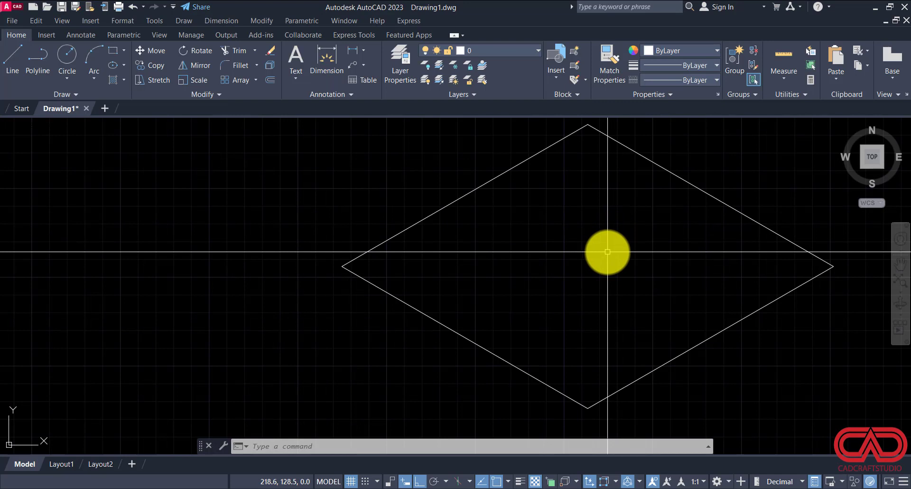
{"action": "type", "text": "l"}
{"action": "key", "text": "Return"}
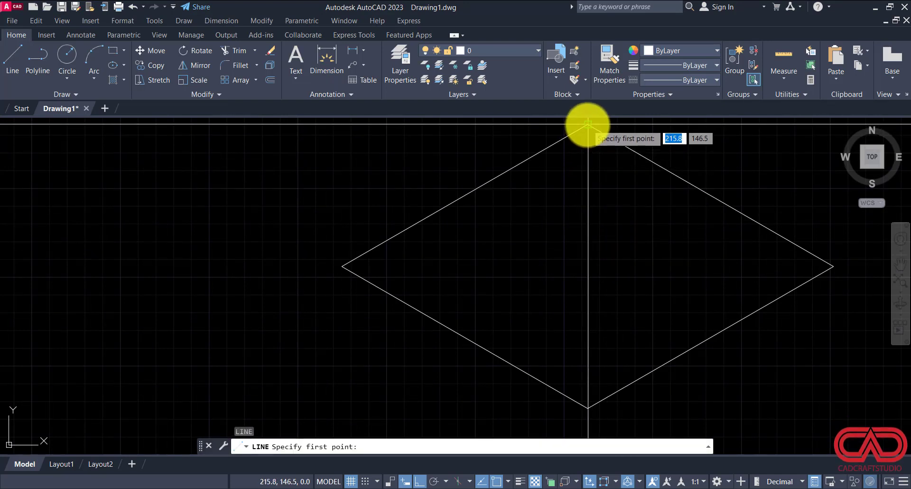
{"action": "left_click", "coordinate": [587, 123]}
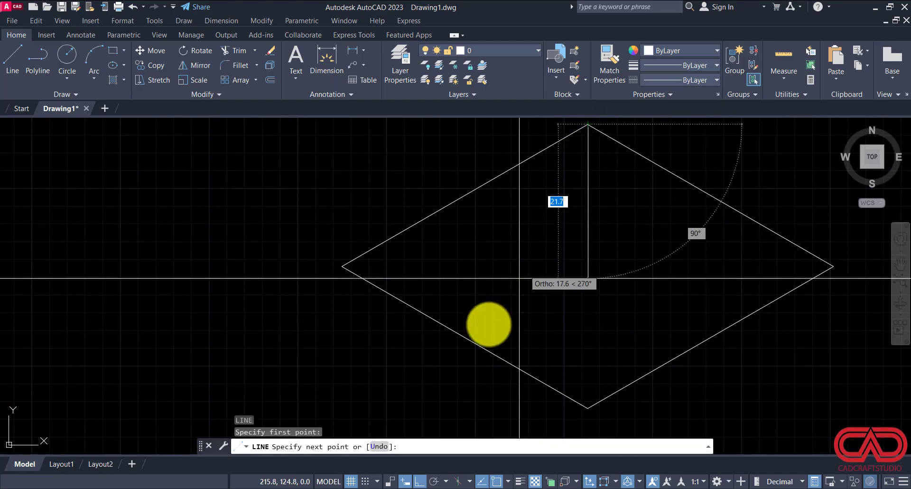
{"action": "left_click", "coordinate": [465, 337]}
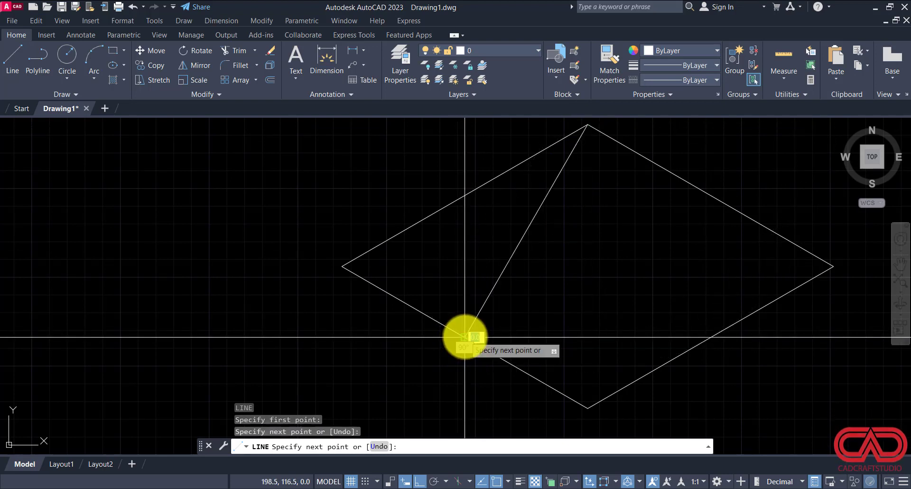
{"action": "key", "text": "Return"}
- Draw a line from the rhombus's top vertex to the midpoint of its lower-right edge
{"action": "key", "text": "Return"}
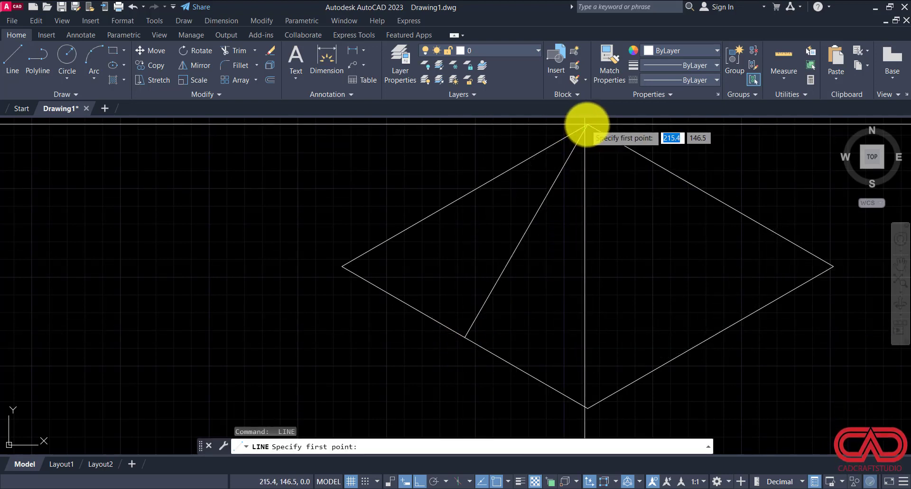
{"action": "left_click", "coordinate": [588, 123]}
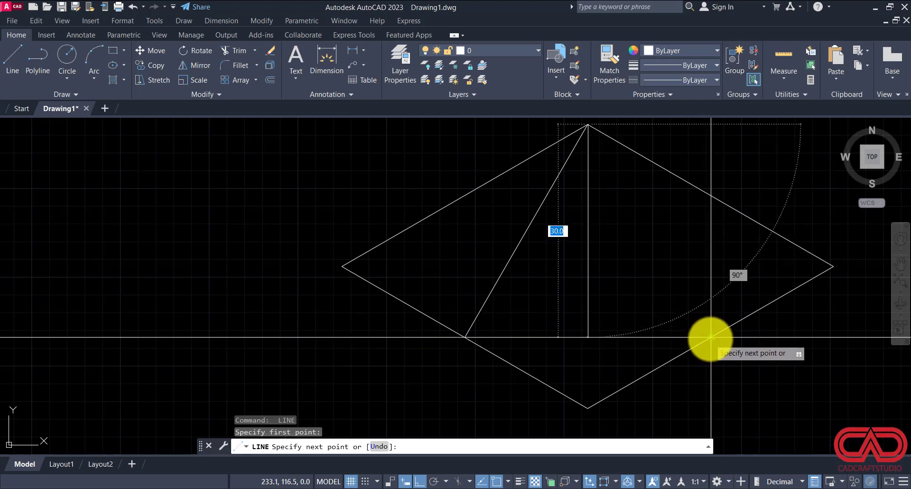
{"action": "left_click", "coordinate": [711, 337]}
{"action": "key", "text": "Escape"}
- Draw the rhombus's horizontal diagonal from its right vertex to its left vertex
{"action": "key", "text": "Return"}
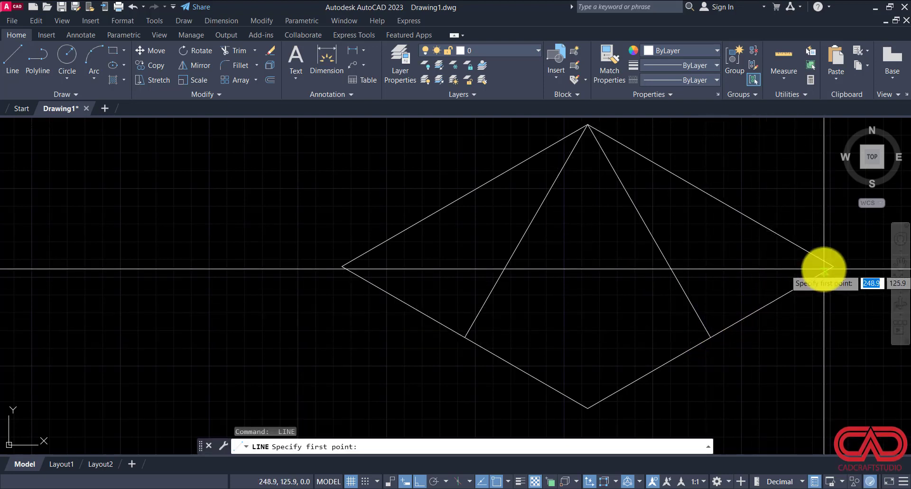
{"action": "left_click", "coordinate": [834, 265]}
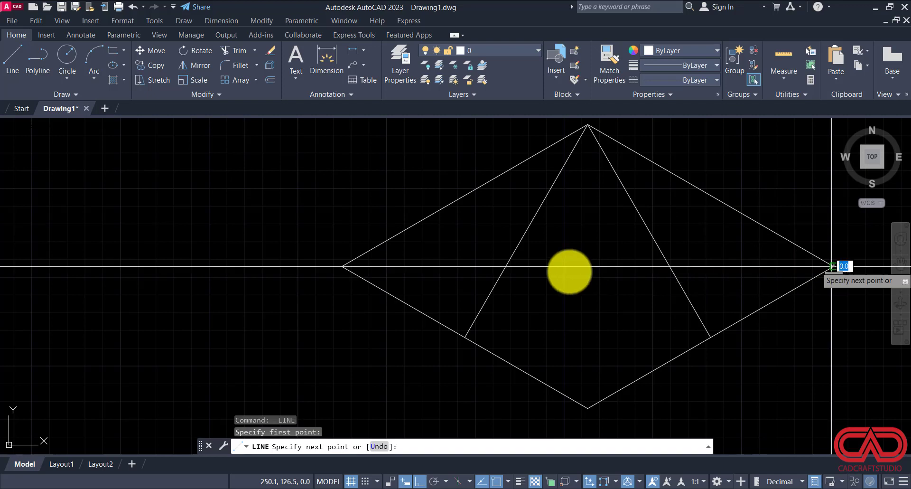
{"action": "left_click", "coordinate": [341, 266]}
{"action": "key", "text": "Escape"}
- Draw the rhombus's vertical diagonal from its top vertex to its bottom vertex
{"action": "key", "text": "Return"}
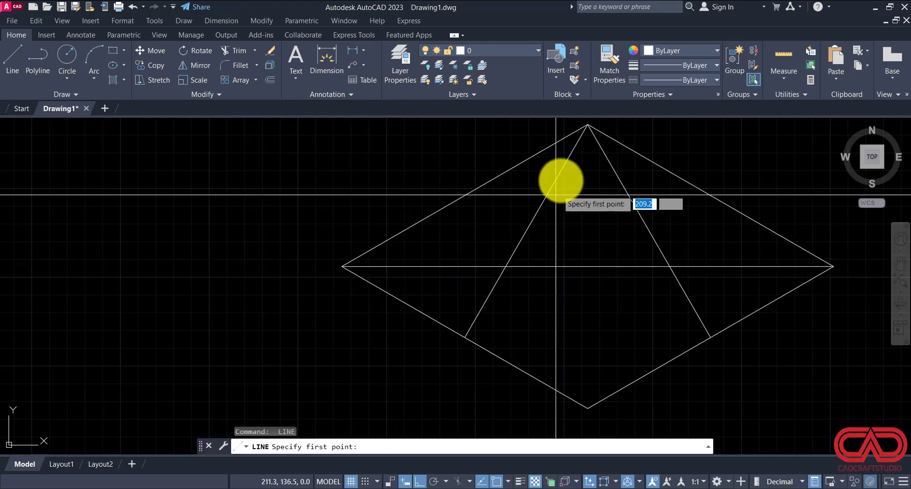
{"action": "left_click", "coordinate": [588, 124]}
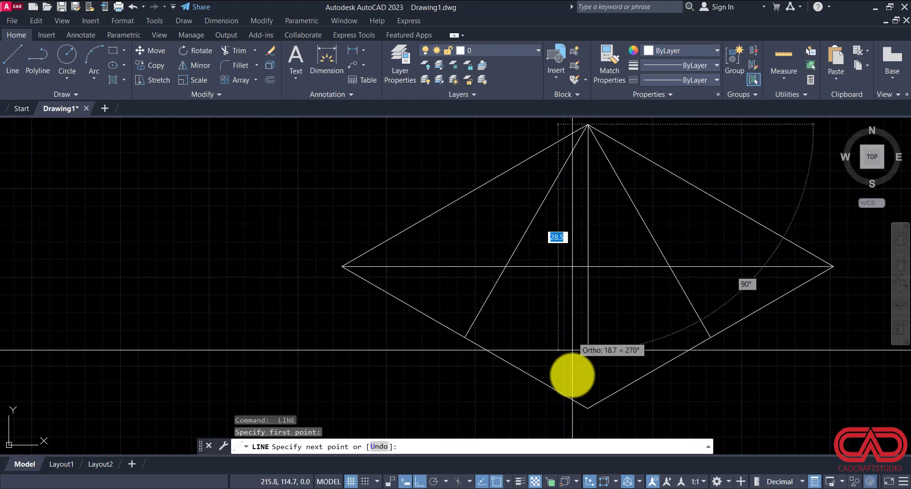
{"action": "left_click", "coordinate": [588, 405]}
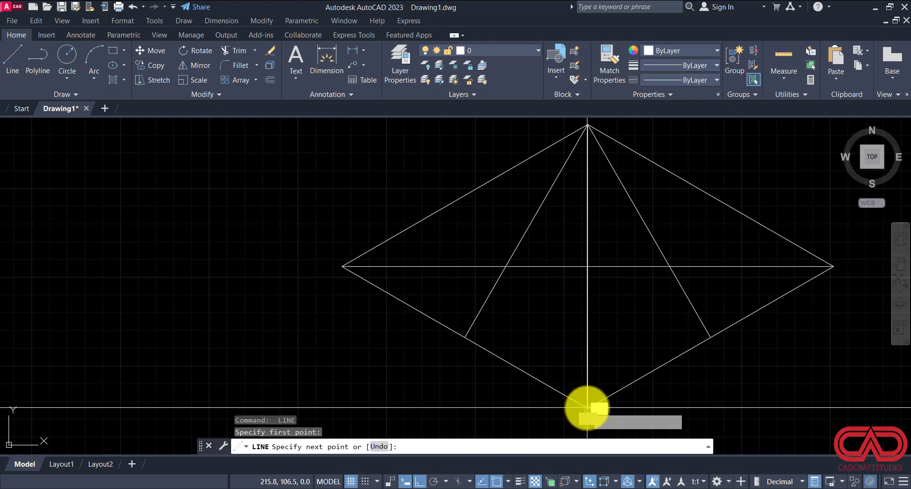
{"action": "key", "text": "Escape"}
{"action": "key", "text": "Escape"}
{"action": "key", "text": "Escape"}
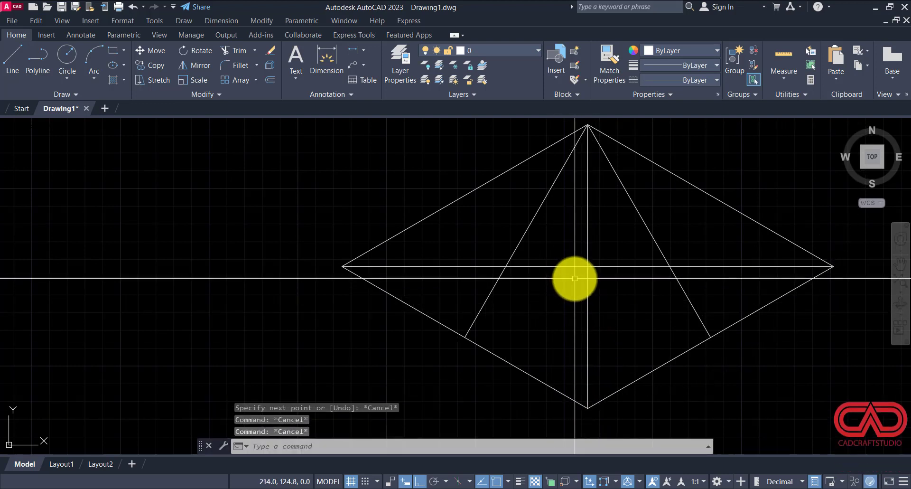
- Trim the vertical diagonal's lower half and the horizontal diagonal's segment between the centre and the right slanted line
{"action": "type", "text": "tr"}
{"action": "key", "text": "Return"}
{"action": "left_click", "coordinate": [588, 286]}
{"action": "left_click", "coordinate": [535, 266]}
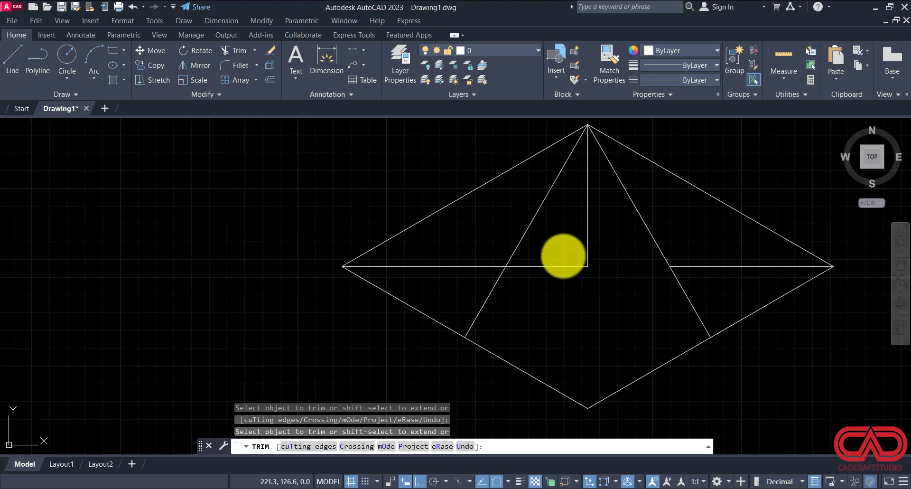
{"action": "key", "text": "Escape"}
{"action": "key", "text": "Escape"}
{"action": "left_click", "coordinate": [751, 266]}
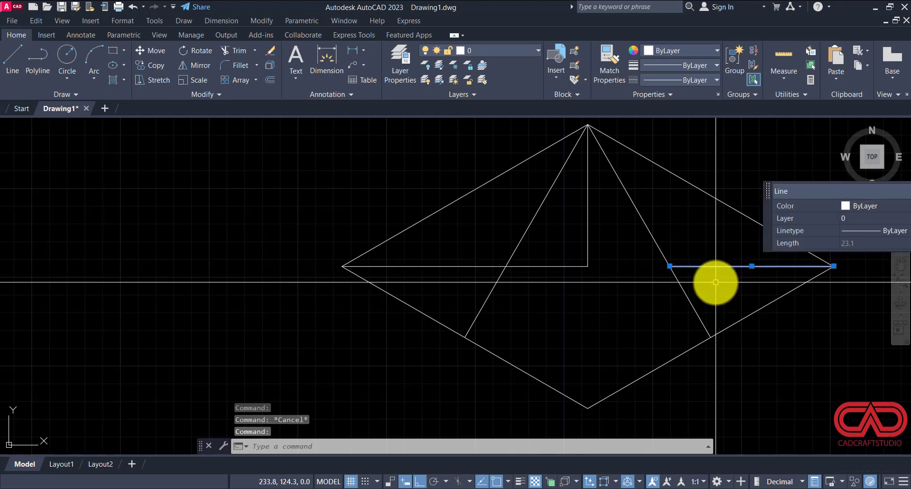
{"action": "key", "text": "Escape"}
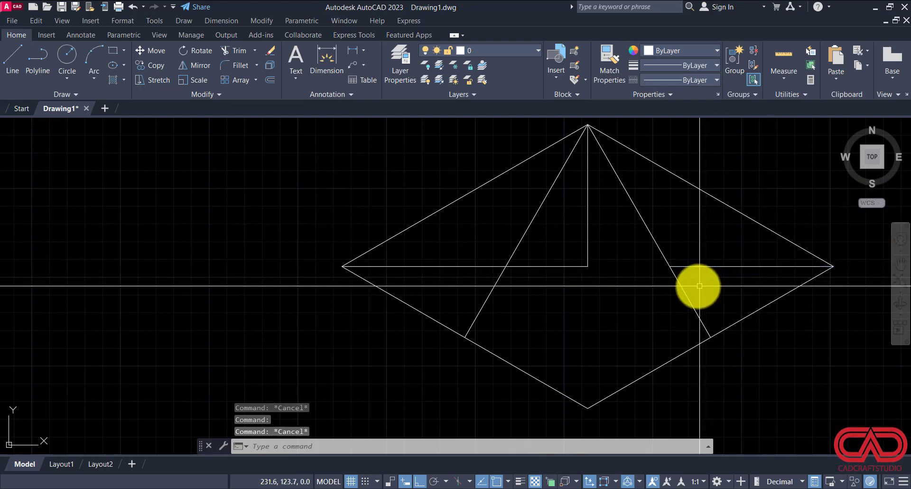
- Draw a horizontal line about 10 mm long running right from the midpoint of the remaining vertical line
{"action": "left_click", "coordinate": [588, 227]}
{"action": "type", "text": "l"}
{"action": "key", "text": "Return"}
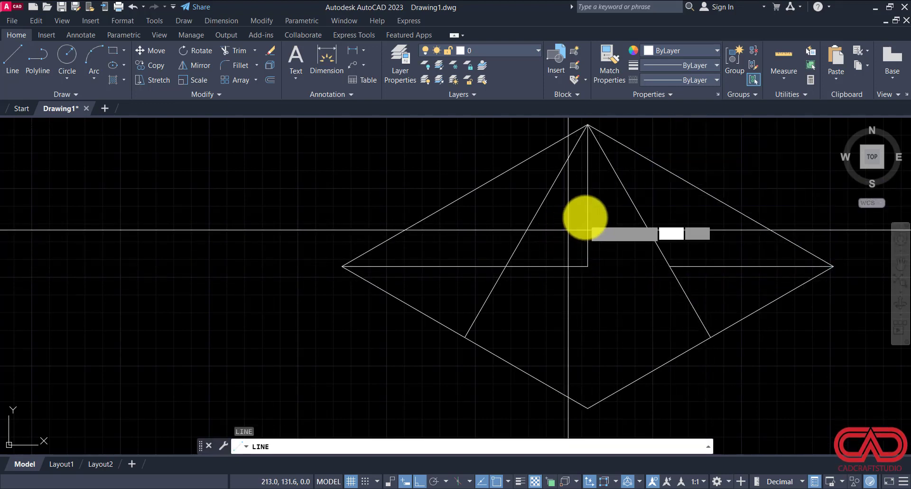
{"action": "left_click", "coordinate": [588, 196]}
{"action": "key", "text": "Escape"}
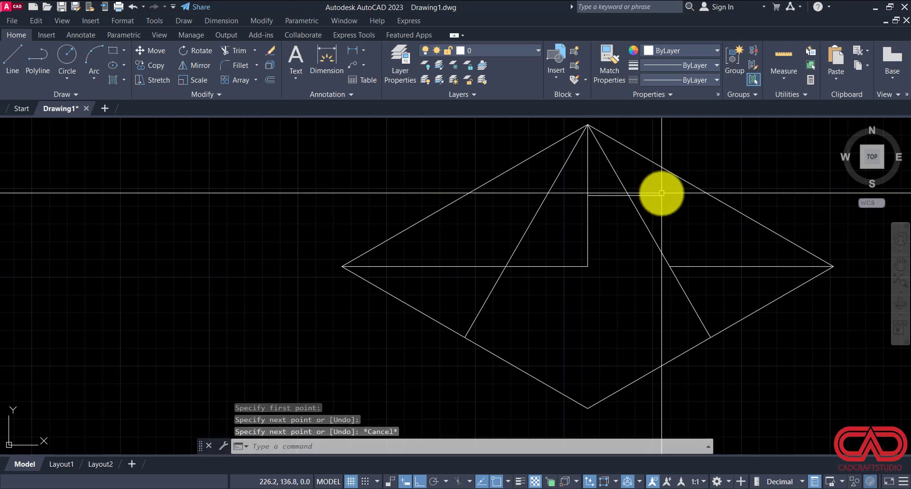
{"action": "key", "text": "Escape"}
{"action": "key", "text": "Escape"}
- Trim the part of the vertical line below the short horizontal line
{"action": "type", "text": "tr"}
{"action": "key", "text": "Return"}
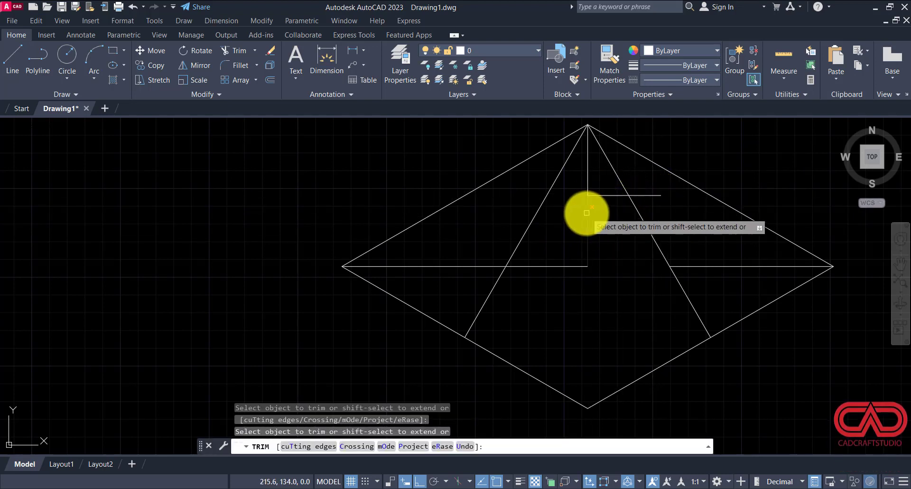
{"action": "key", "text": "Escape"}
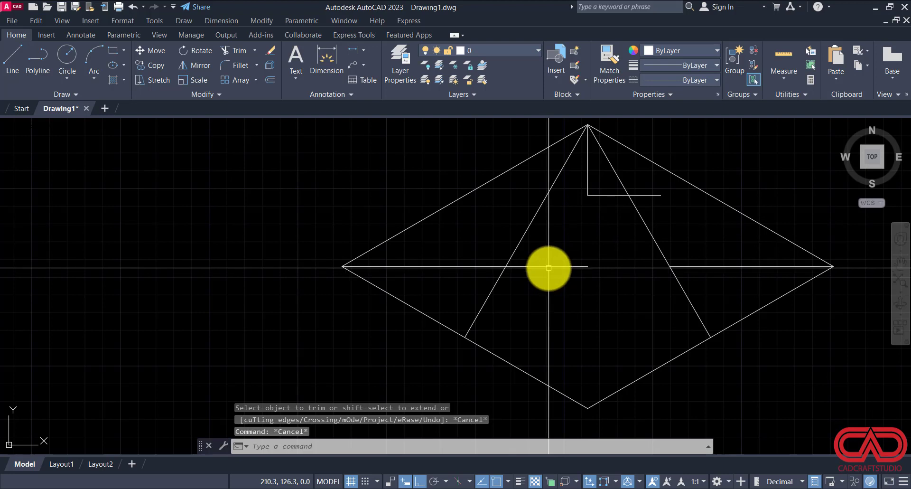
{"action": "left_click", "coordinate": [548, 267]}
{"action": "key", "text": "Escape"}
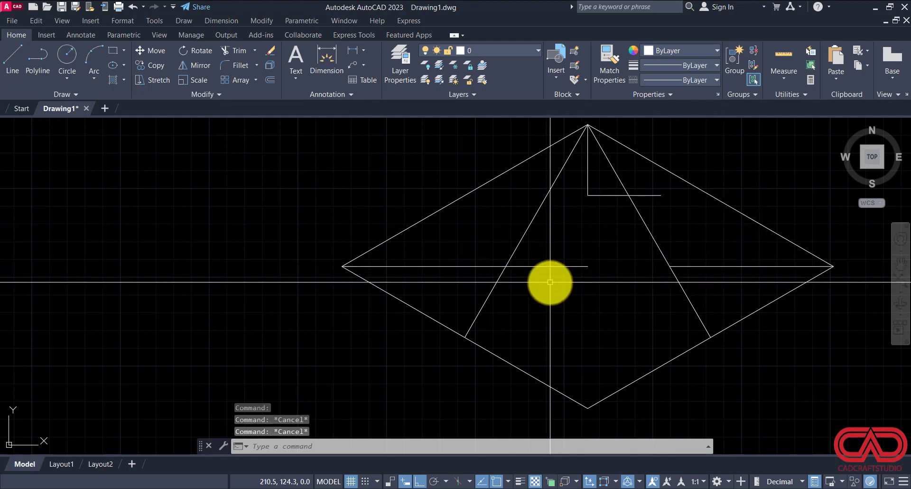
{"action": "key", "text": "Escape"}
{"action": "key", "text": "Escape"}
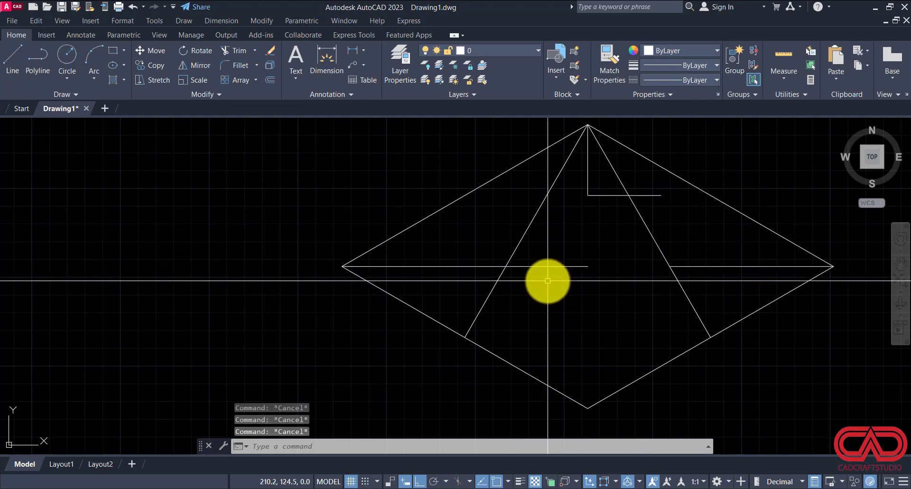
- Draw a vertical line about 3 mm long running down from the midpoint of the left half of the horizontal diagonal
{"action": "left_click", "coordinate": [566, 267]}
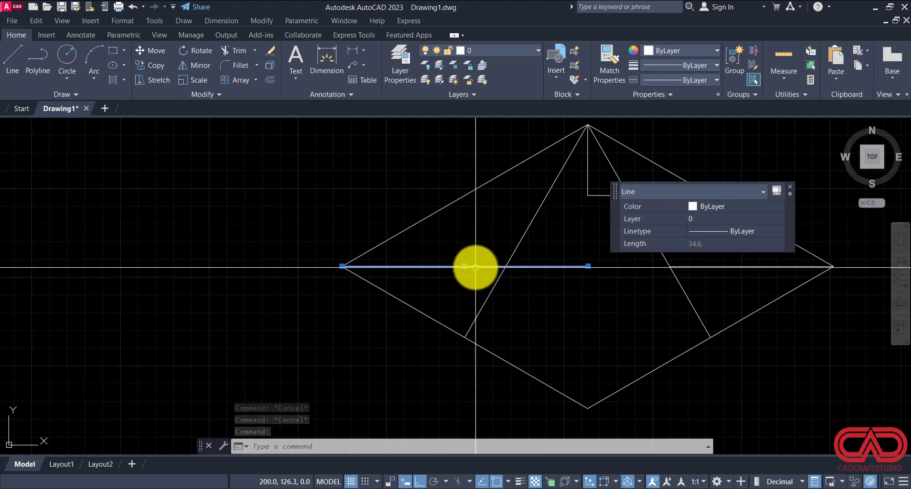
{"action": "type", "text": "l"}
{"action": "key", "text": "Return"}
{"action": "left_click", "coordinate": [461, 265]}
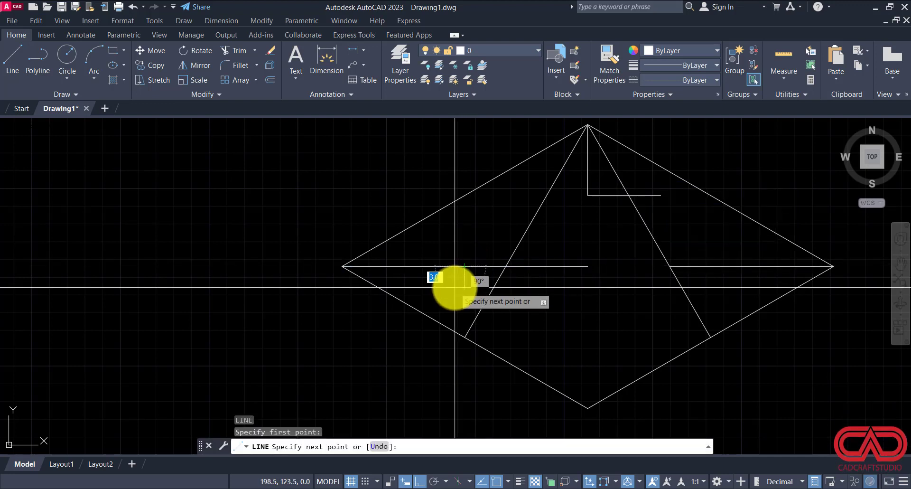
{"action": "key", "text": "Escape"}
{"action": "key", "text": "Escape"}
{"action": "key", "text": "Escape"}
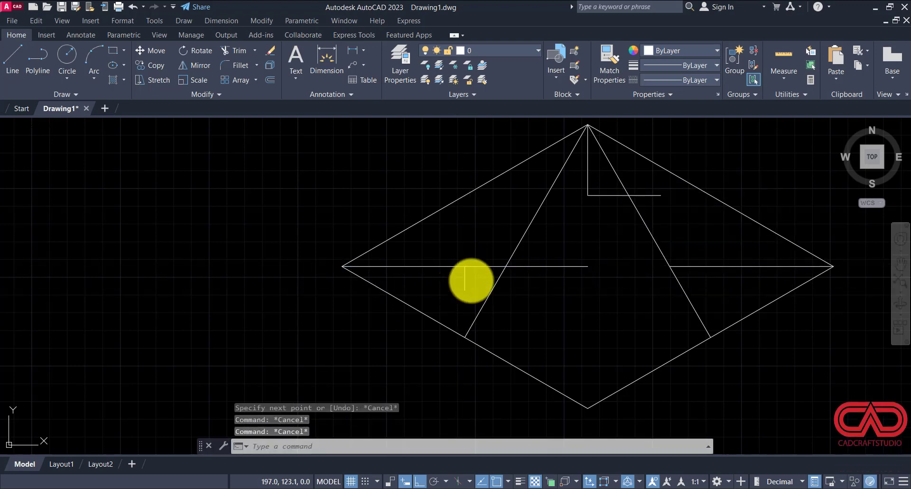
- Try trimming the horizontal line between the short vertical line and the left slanted line, and undo the trim
{"action": "type", "text": "tr"}
{"action": "key", "text": "Return"}
{"action": "left_click", "coordinate": [475, 265]}
{"action": "key", "text": "Escape"}
{"action": "left_click", "coordinate": [448, 260]}
{"action": "left_click", "coordinate": [440, 276]}
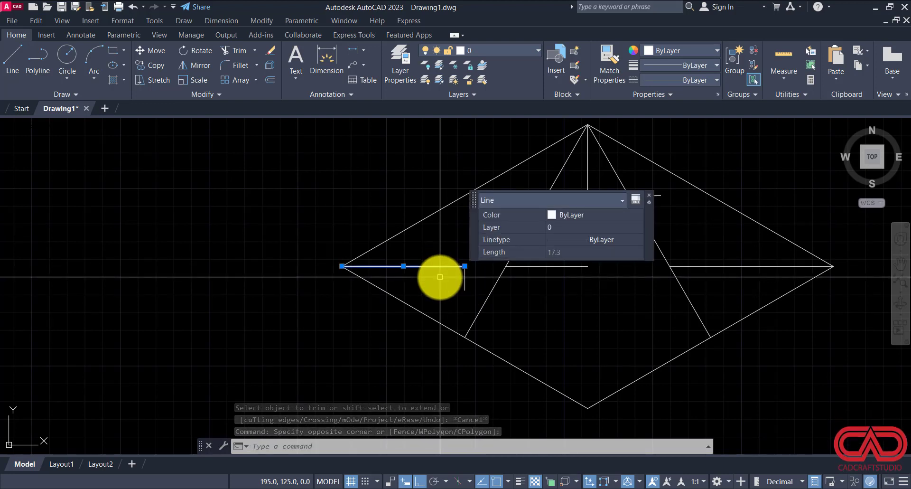
{"action": "key", "text": "ctrl+z"}
{"action": "left_click", "coordinate": [467, 266]}
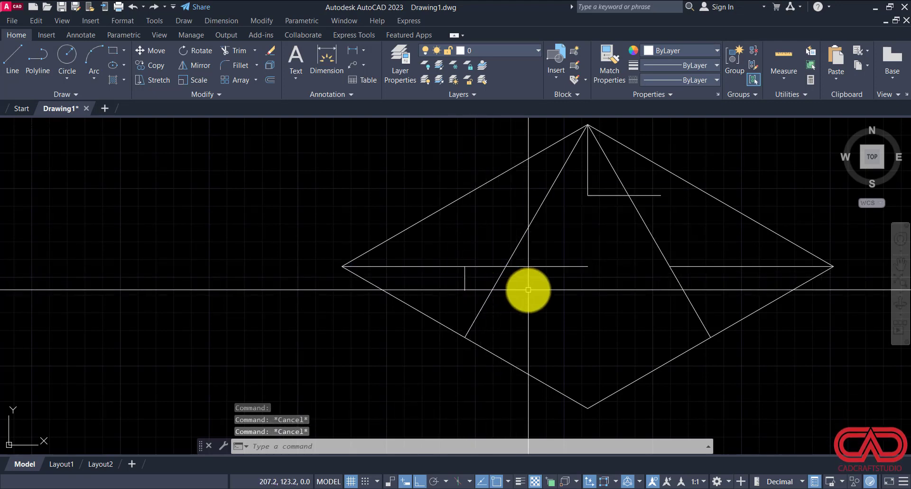
- Stretch the inner endpoint of the right horizontal segment to the rhombus's centre, meeting the left half's end
{"action": "left_click", "coordinate": [688, 266]}
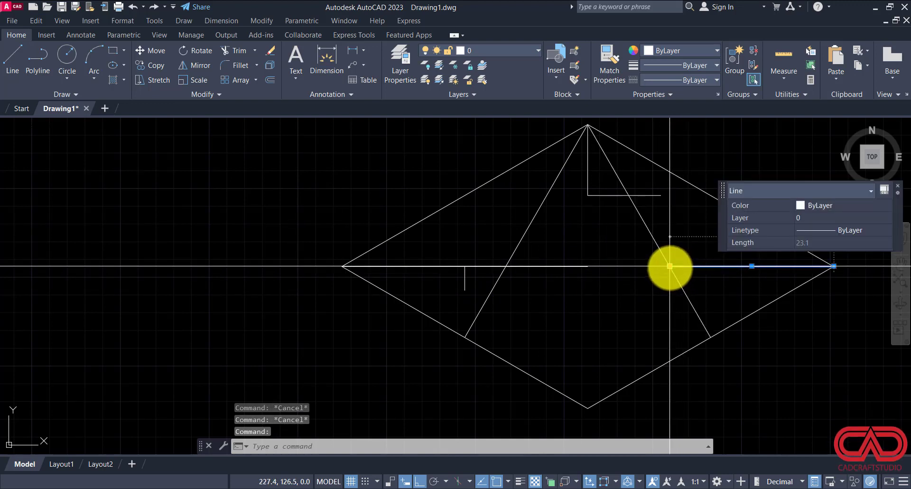
{"action": "left_click", "coordinate": [669, 266]}
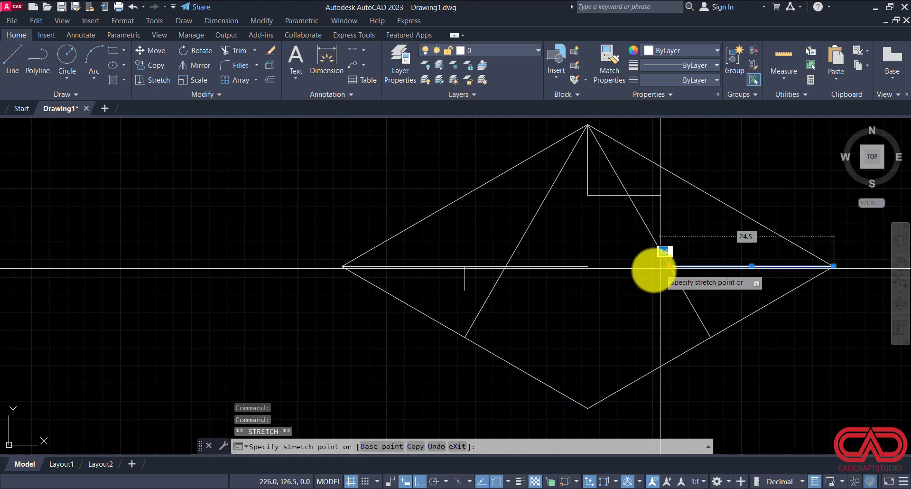
{"action": "left_click", "coordinate": [588, 266]}
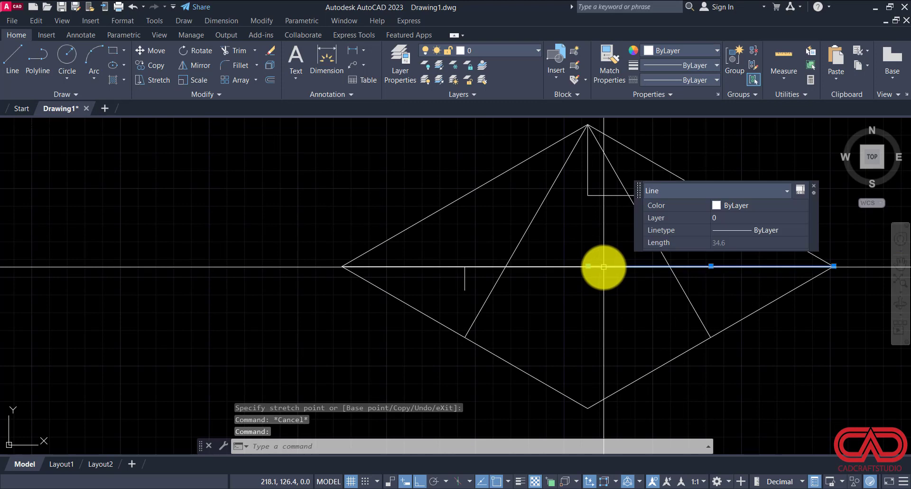
{"action": "key", "text": "Escape"}
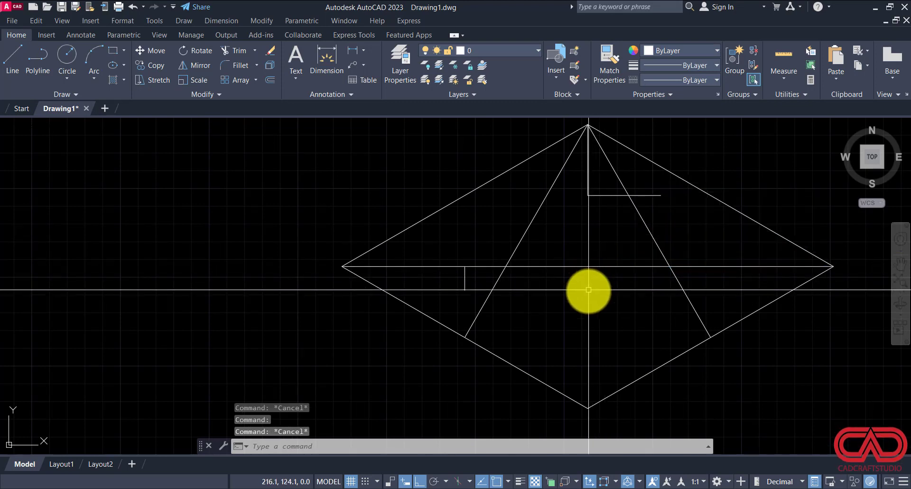
- Examine the ellipse and construction lines on the top face in the reference drawing of the cube
{"action": "left_click", "coordinate": [546, 487]}
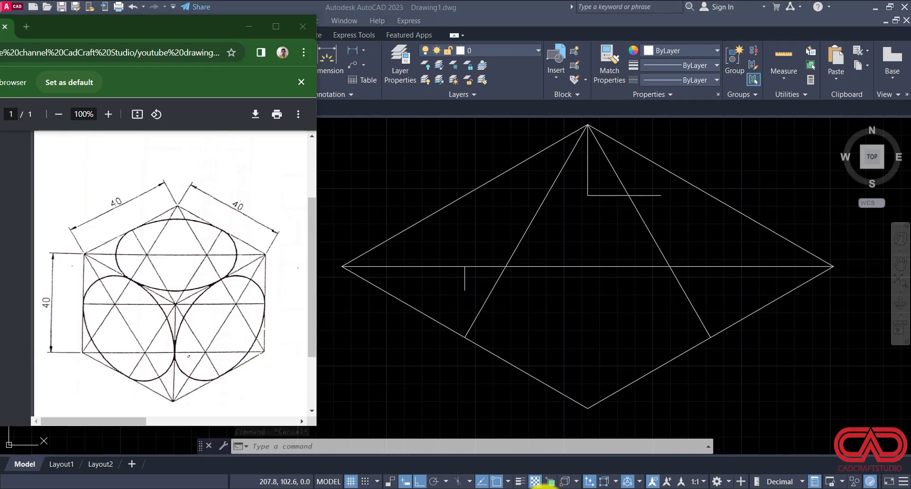
{"action": "left_click", "coordinate": [548, 487]}
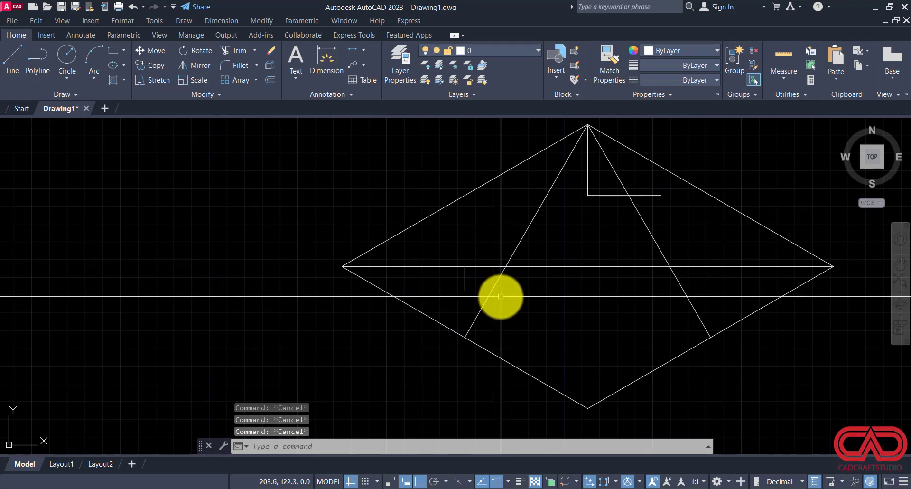
{"action": "left_click", "coordinate": [548, 487]}
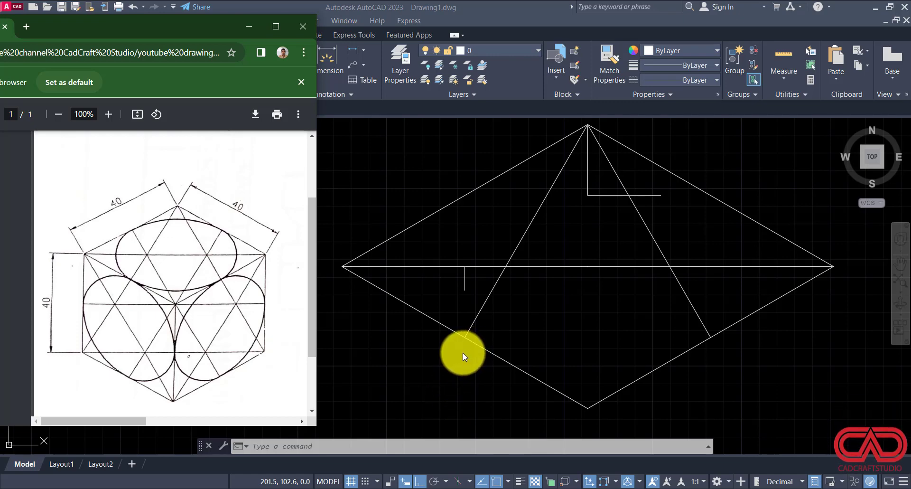
{"action": "left_click", "coordinate": [515, 263]}
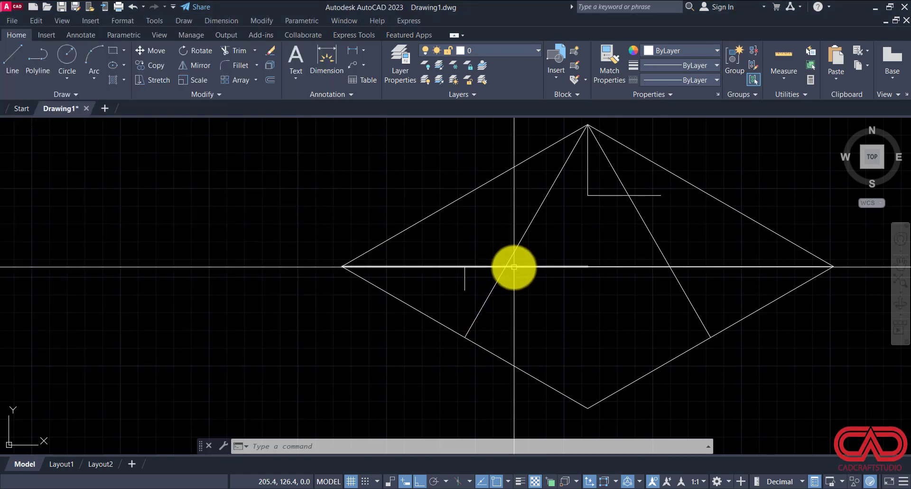
{"action": "left_click", "coordinate": [514, 267]}
{"action": "key", "text": "Escape"}
{"action": "key", "text": "Escape"}
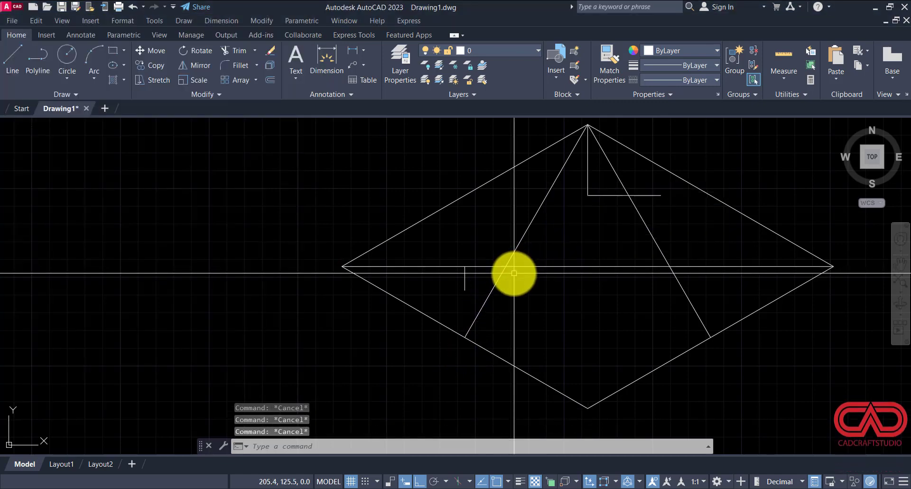
- Trim the rhombus's horizontal diagonal between the two slanted construction lines, leaving separate left and right segments
{"action": "key", "text": "Return"}
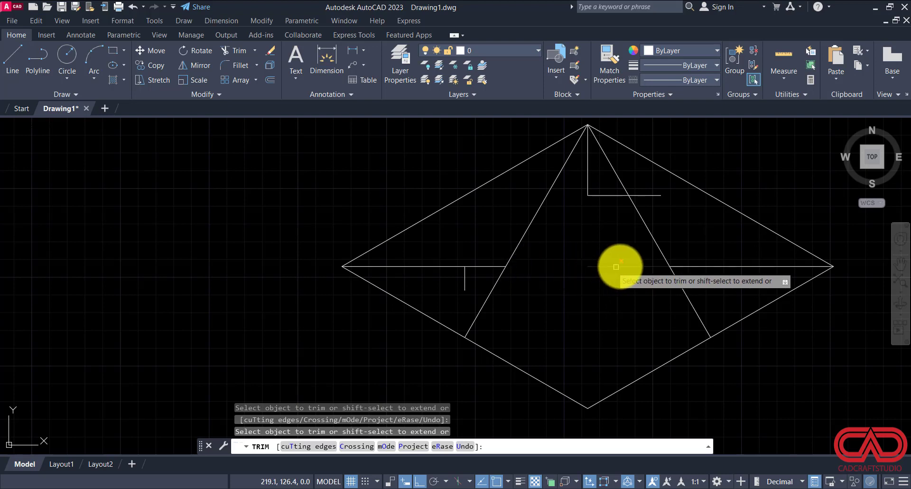
{"action": "key", "text": "Escape"}
{"action": "left_click", "coordinate": [711, 262]}
{"action": "left_click", "coordinate": [702, 274]}
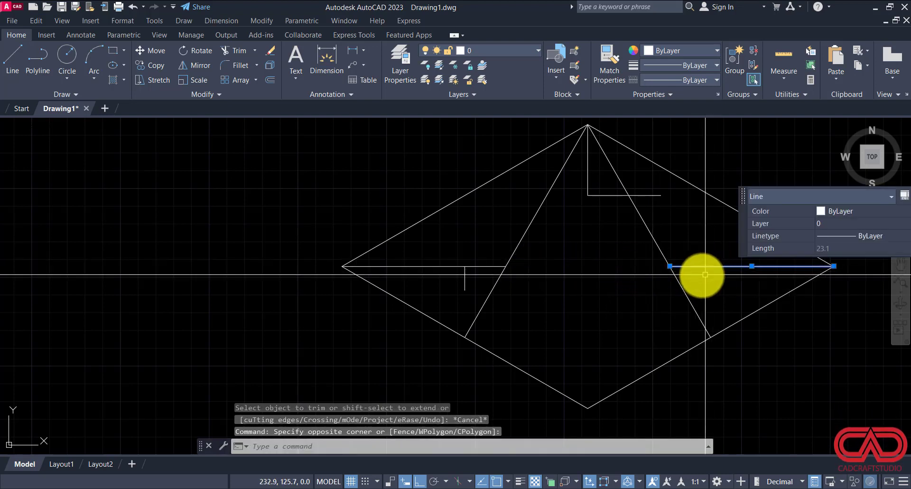
{"action": "key", "text": "Escape"}
{"action": "left_click", "coordinate": [443, 268]}
{"action": "left_click", "coordinate": [437, 260]}
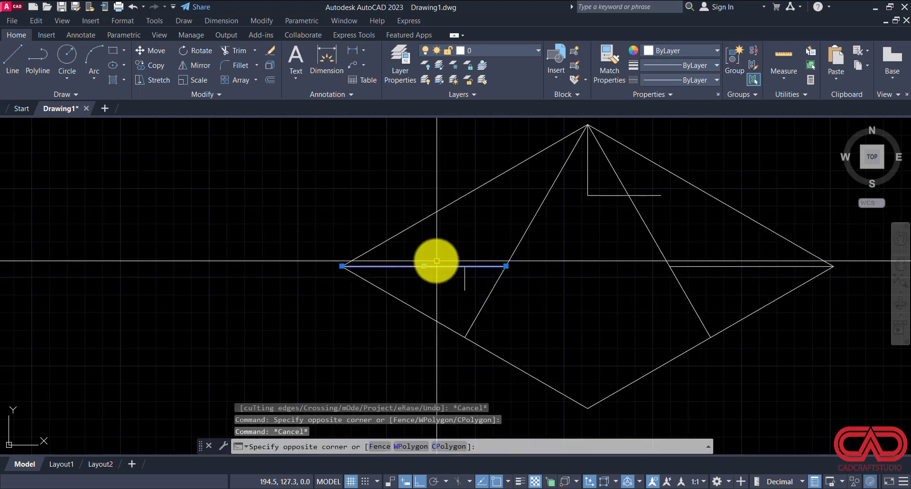
{"action": "key", "text": "Escape"}
{"action": "key", "text": "Escape"}
{"action": "key", "text": "Escape"}
- Draw an ellipse between the midpoints of the left and right horizontal segments, passing through the midpoint of the short vertical line
{"action": "type", "text": "el"}
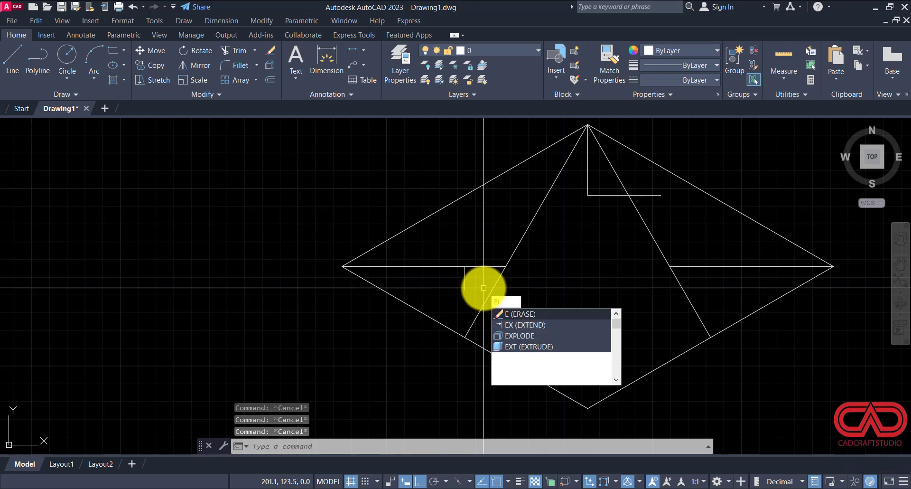
{"action": "key", "text": "Return"}
{"action": "left_click", "coordinate": [424, 266]}
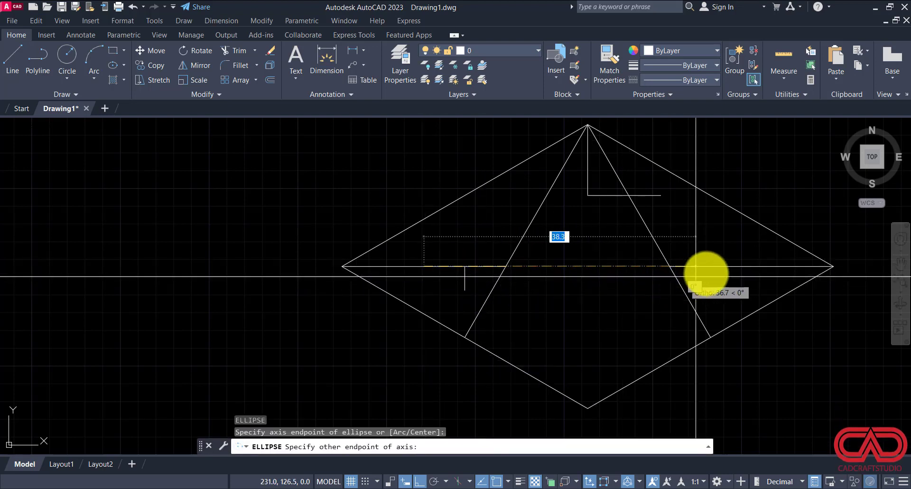
{"action": "left_click", "coordinate": [752, 266]}
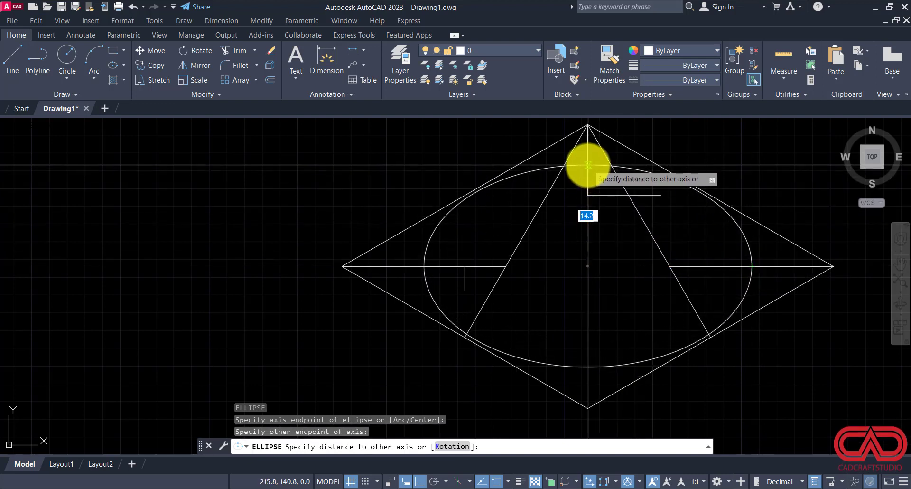
{"action": "key", "text": "Escape"}
{"action": "key", "text": "Escape"}
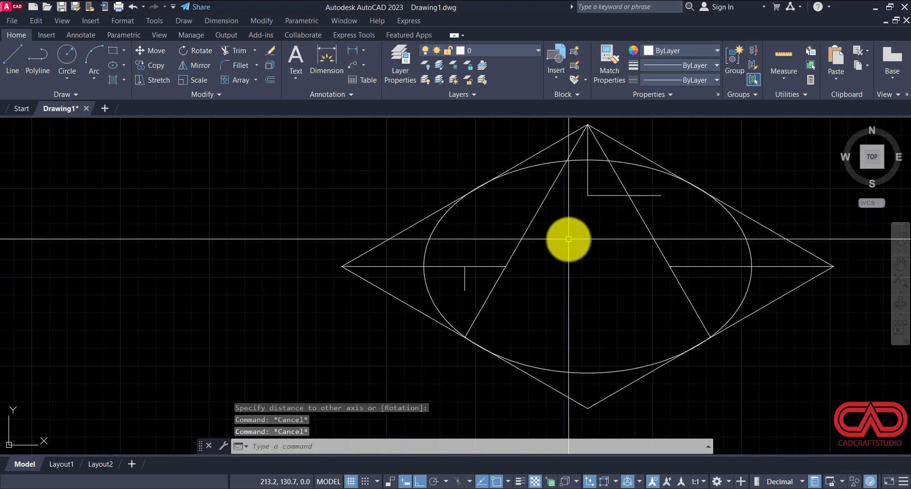
- Erase the short horizontal helper line near the apex and the short vertical helper line on the left horizontal segment
{"action": "left_click", "coordinate": [599, 191]}
{"action": "left_click", "coordinate": [598, 200]}
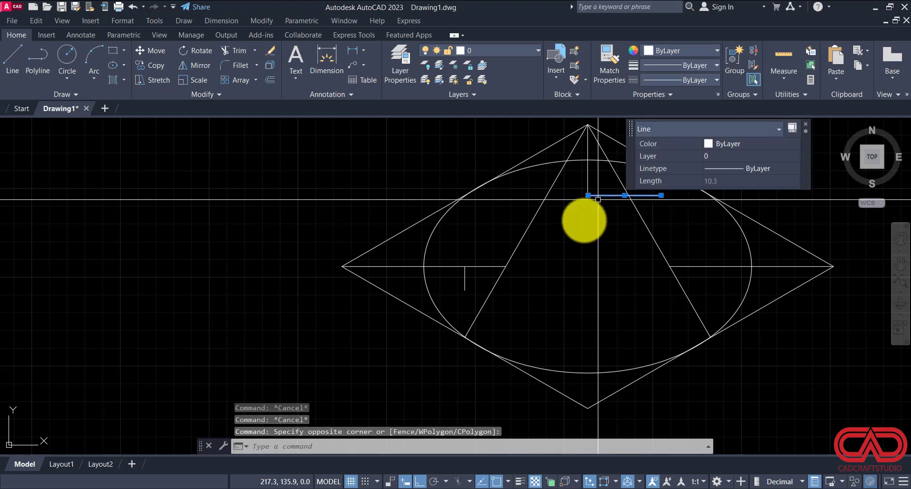
{"action": "left_click", "coordinate": [470, 277]}
{"action": "left_click", "coordinate": [458, 285]}
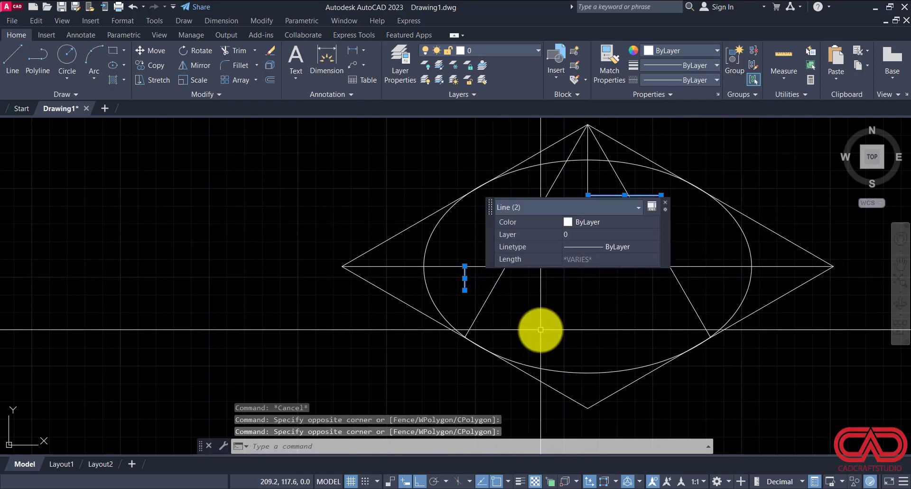
{"action": "type", "text": "e"}
{"action": "key", "text": "Return"}
- Join the left and right horizontal segments into one continuous horizontal diagonal
{"action": "type", "text": "j"}
{"action": "key", "text": "Return"}
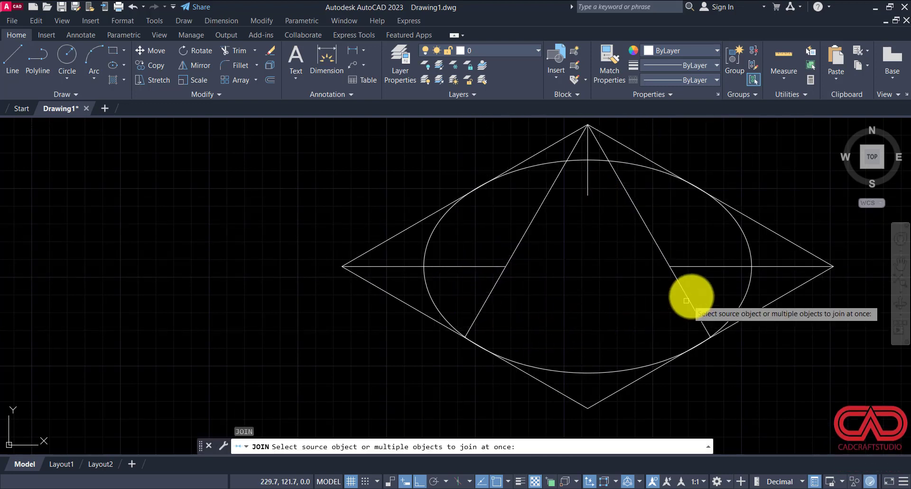
{"action": "left_click", "coordinate": [700, 266]}
{"action": "left_click", "coordinate": [486, 266]}
{"action": "key", "text": "Return"}
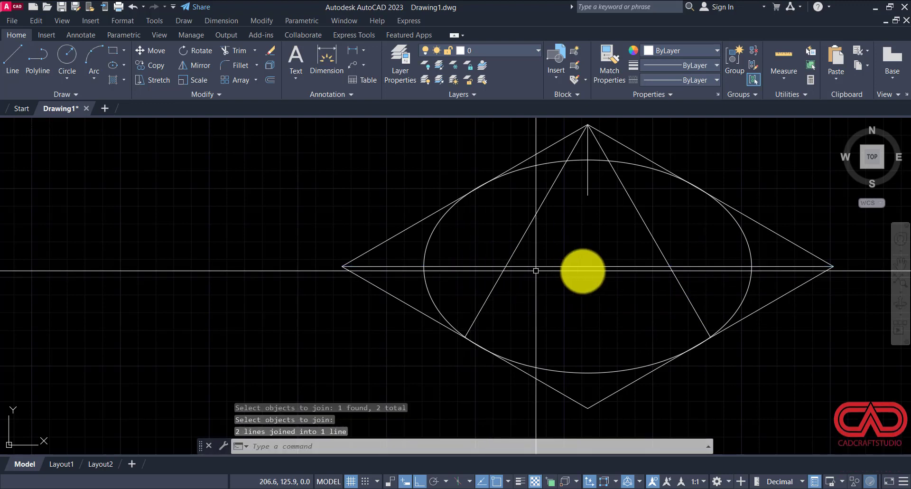
- Stretch the lower end of the short vertical line to the rhombus's bottom vertex
{"action": "left_click", "coordinate": [587, 192]}
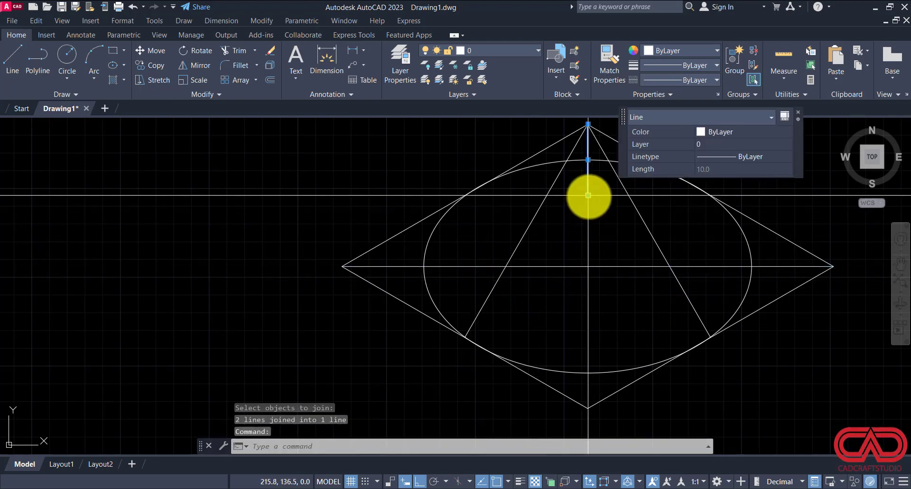
{"action": "left_click", "coordinate": [588, 195]}
{"action": "left_click", "coordinate": [588, 407]}
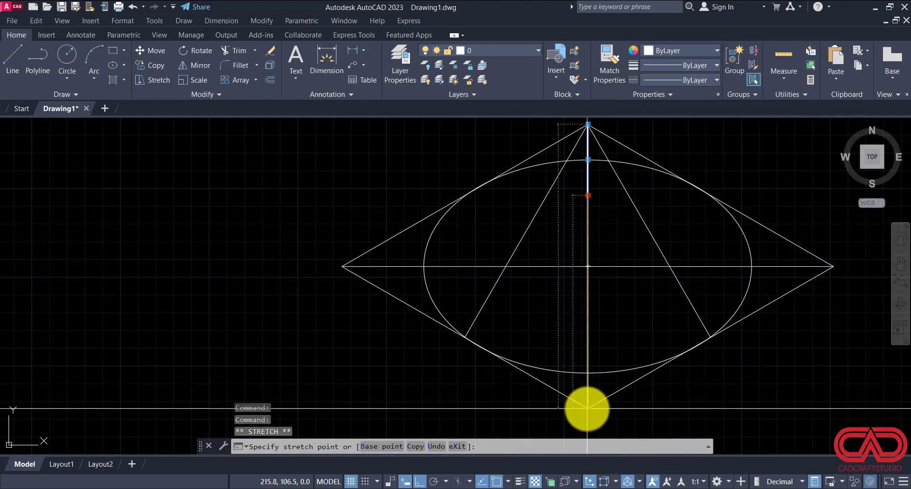
{"action": "key", "text": "Escape"}
- Draw lines from the rhombus's bottom vertex to the ellipse's contact points near the midpoints of both upper edges
{"action": "key", "text": "alt+Tab"}
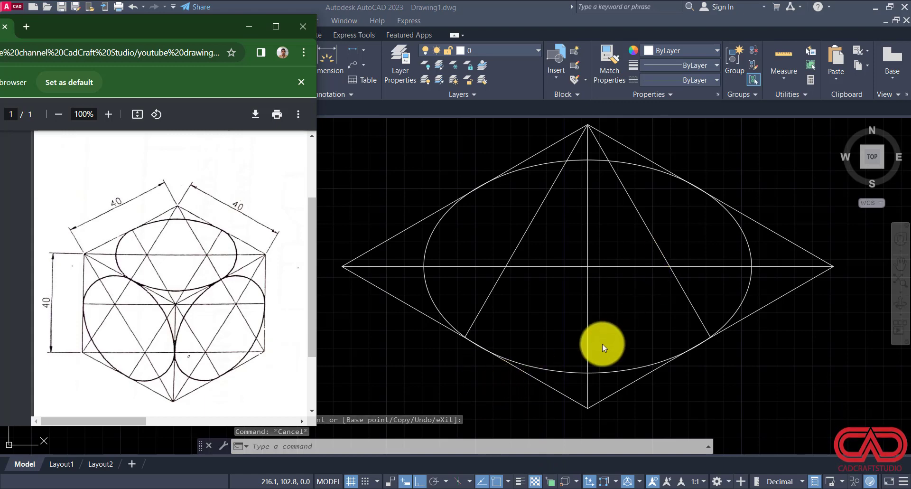
{"action": "key", "text": "alt+Tab"}
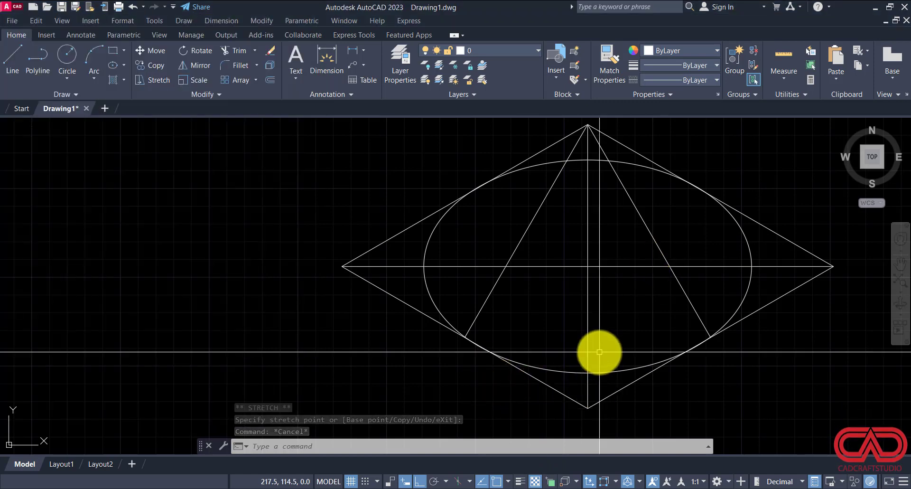
{"action": "type", "text": "l"}
{"action": "key", "text": "Return"}
{"action": "left_click", "coordinate": [587, 407]}
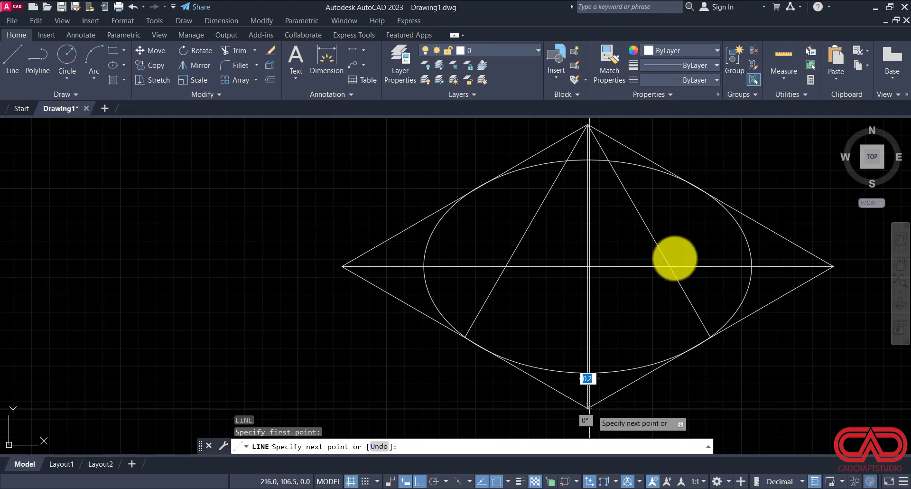
{"action": "left_click", "coordinate": [707, 193]}
{"action": "key", "text": "Return"}
{"action": "key", "text": "Return"}
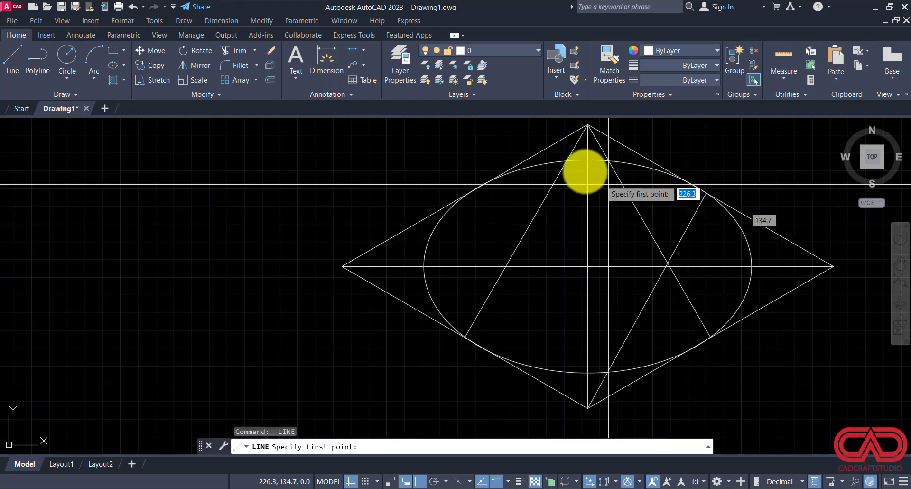
{"action": "left_click", "coordinate": [470, 192]}
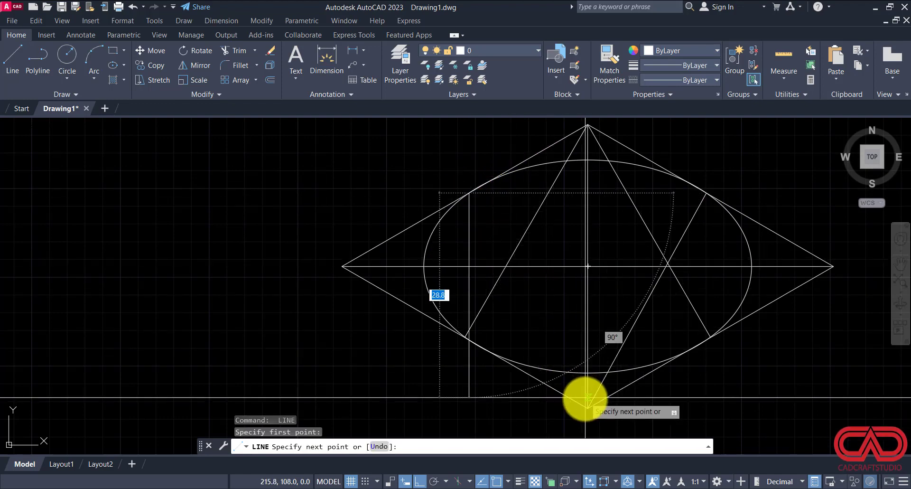
{"action": "key", "text": "Escape"}
- Mirror the whole rhombus with its ellipse and construction lines across its upper-left edge, keeping the source objects
{"action": "scroll", "coordinate": [645, 246], "scroll_direction": "down", "scroll_amount": 8}
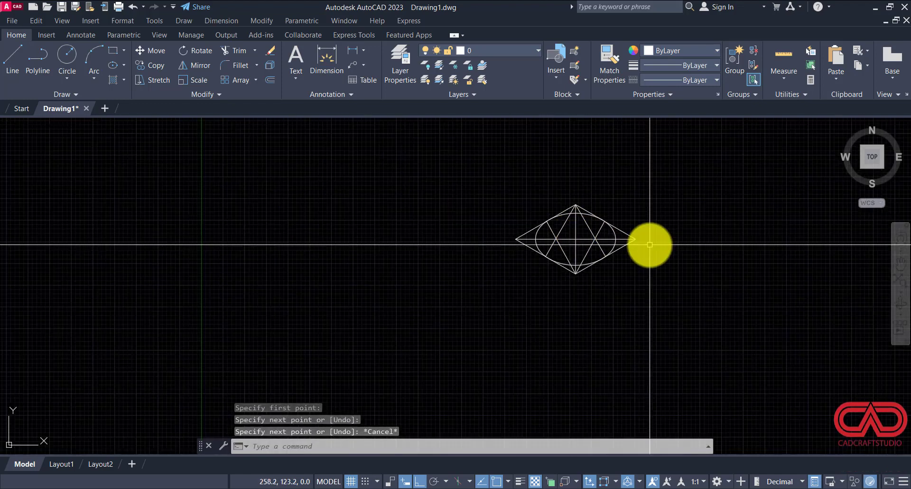
{"action": "scroll", "coordinate": [645, 270], "scroll_direction": "up", "scroll_amount": 5}
{"action": "key", "text": "Escape"}
{"action": "middle_click_drag", "start_coordinate": [609, 266], "coordinate": [625, 316]}
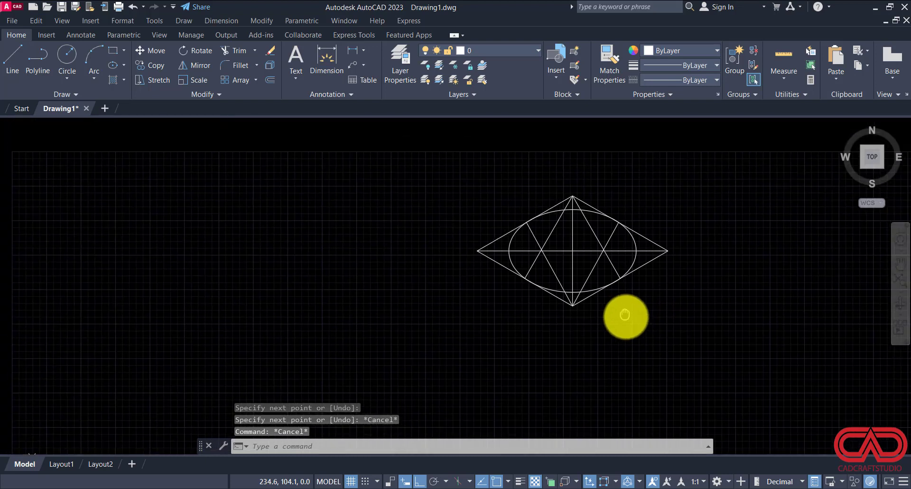
{"action": "left_click", "coordinate": [693, 183]}
{"action": "left_click", "coordinate": [450, 328]}
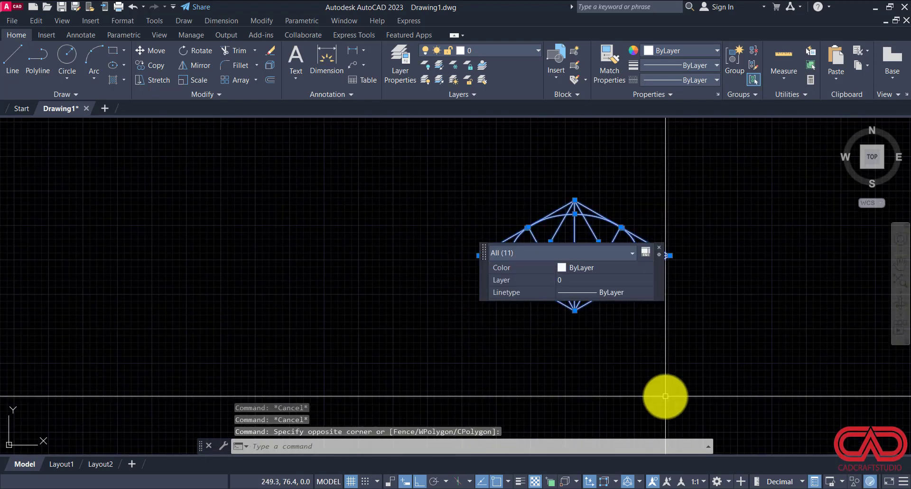
{"action": "type", "text": "i"}
{"action": "key", "text": "Return"}
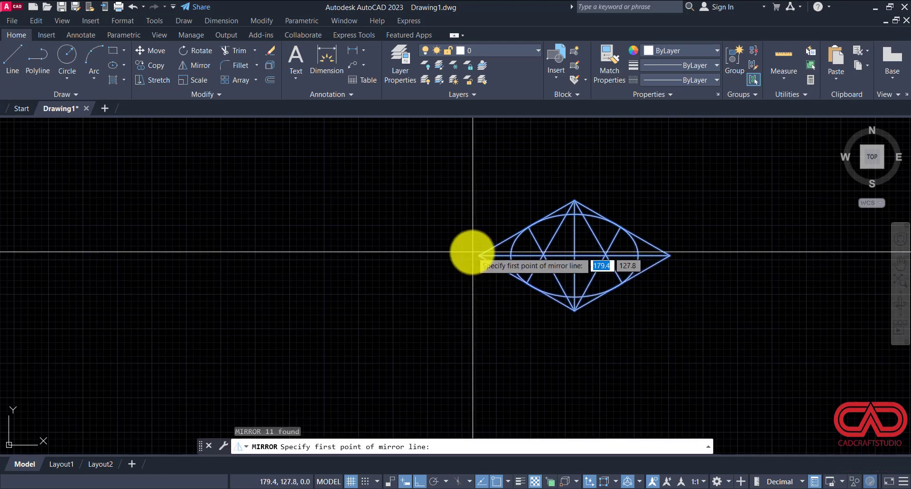
{"action": "left_click", "coordinate": [479, 256]}
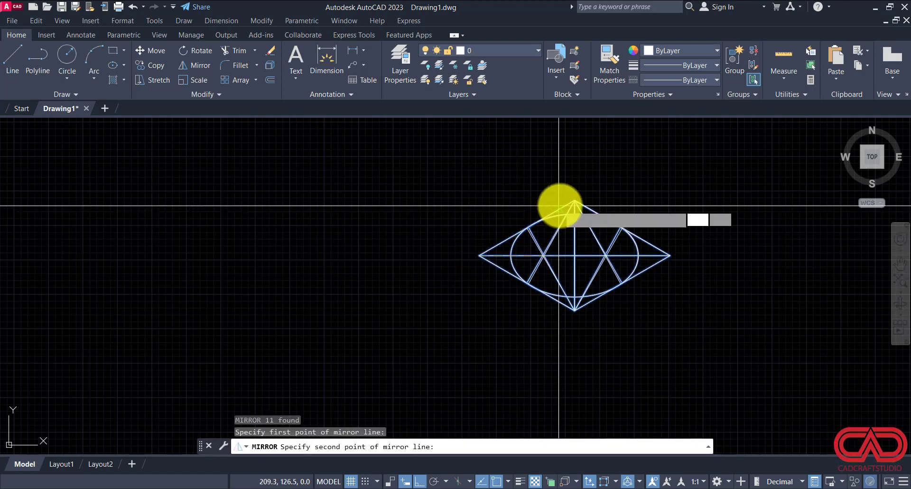
{"action": "left_click", "coordinate": [574, 200]}
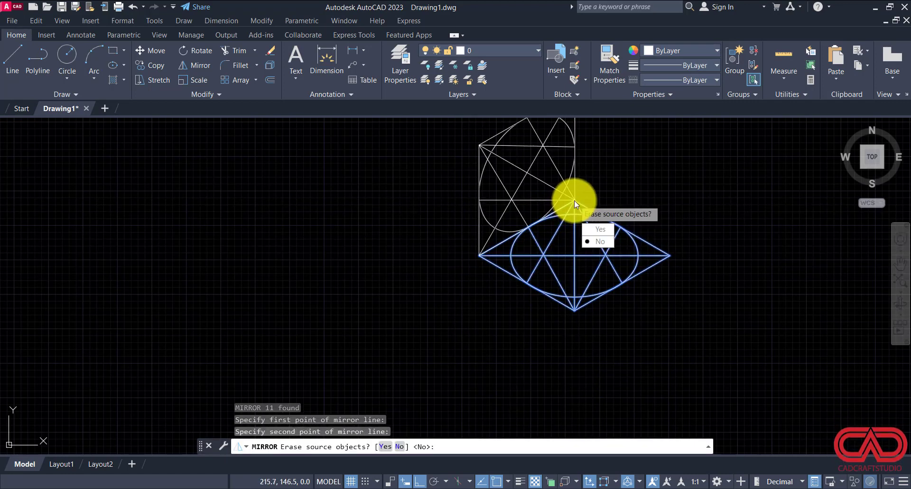
{"action": "key", "text": "Return"}
- Mirror the lower rhombus with its ellipse and construction lines across its upper-right edge, keeping the source objects
{"action": "scroll", "coordinate": [598, 204], "scroll_direction": "up", "scroll_amount": 5}
{"action": "scroll", "coordinate": [598, 204], "scroll_direction": "down", "scroll_amount": 4}
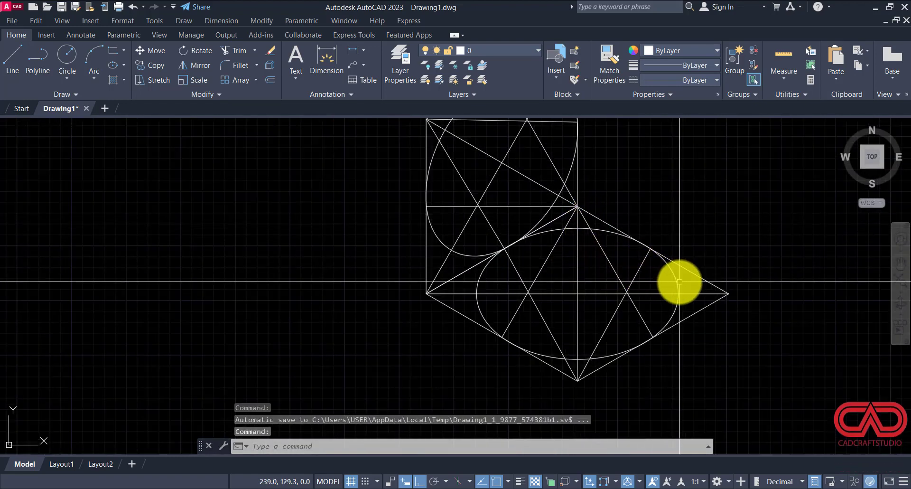
{"action": "left_click", "coordinate": [735, 273]}
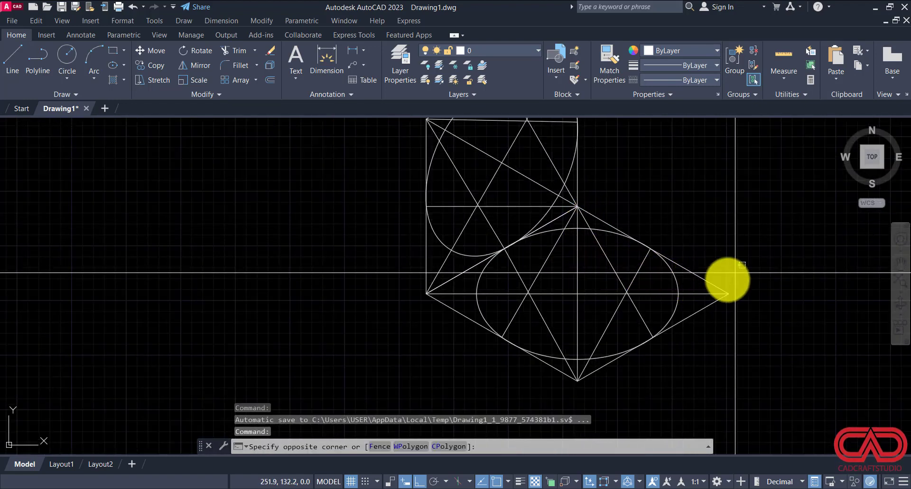
{"action": "left_click", "coordinate": [501, 366]}
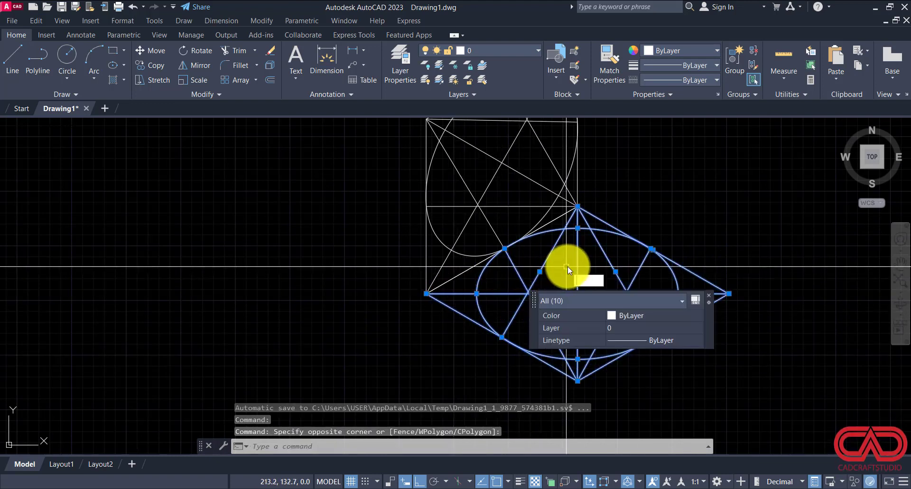
{"action": "type", "text": "mi"}
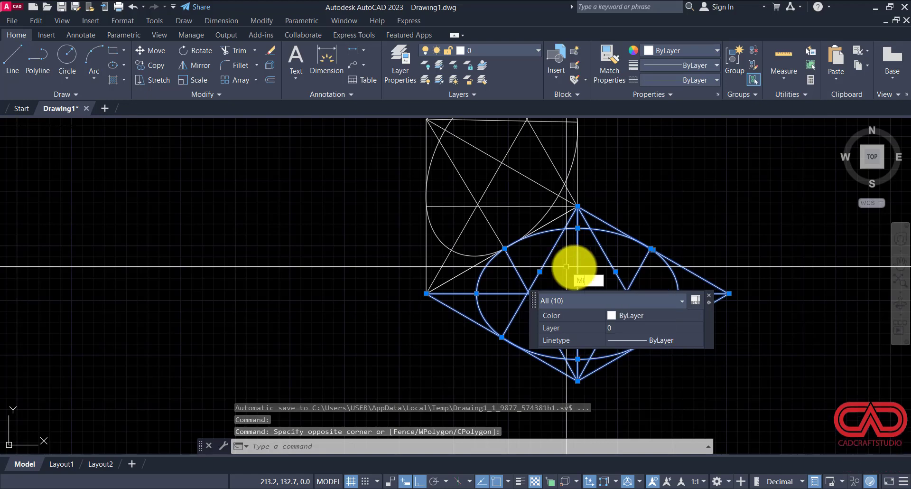
{"action": "key", "text": "Return"}
{"action": "left_click", "coordinate": [728, 293]}
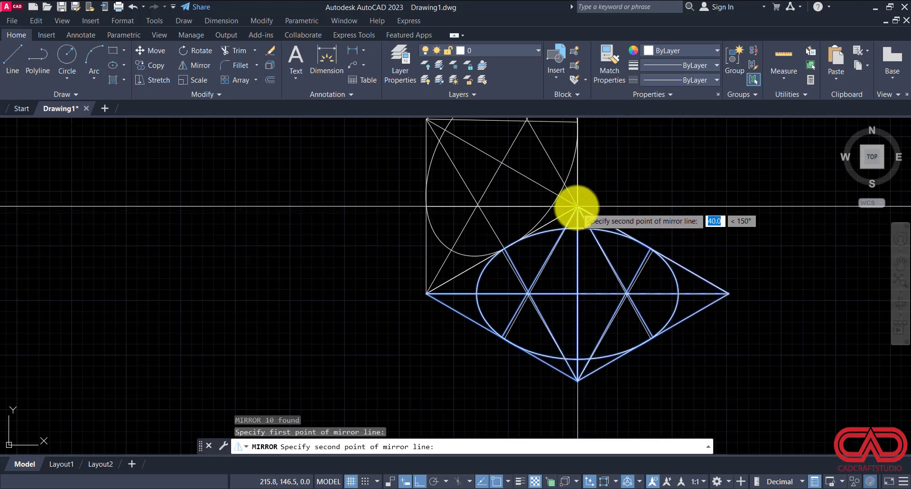
{"action": "scroll", "coordinate": [577, 206], "scroll_direction": "up", "scroll_amount": 4}
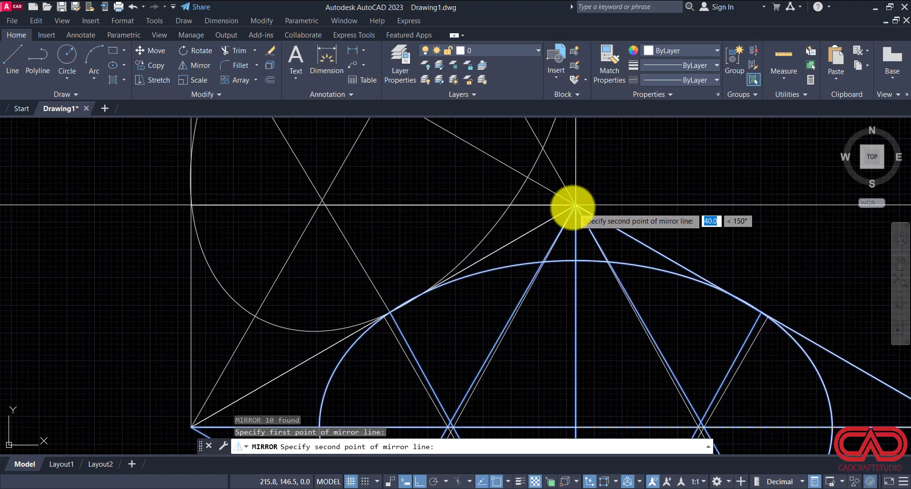
{"action": "left_click", "coordinate": [575, 205]}
{"action": "key", "text": "Return"}
{"action": "scroll", "coordinate": [563, 229], "scroll_direction": "down", "scroll_amount": 6}
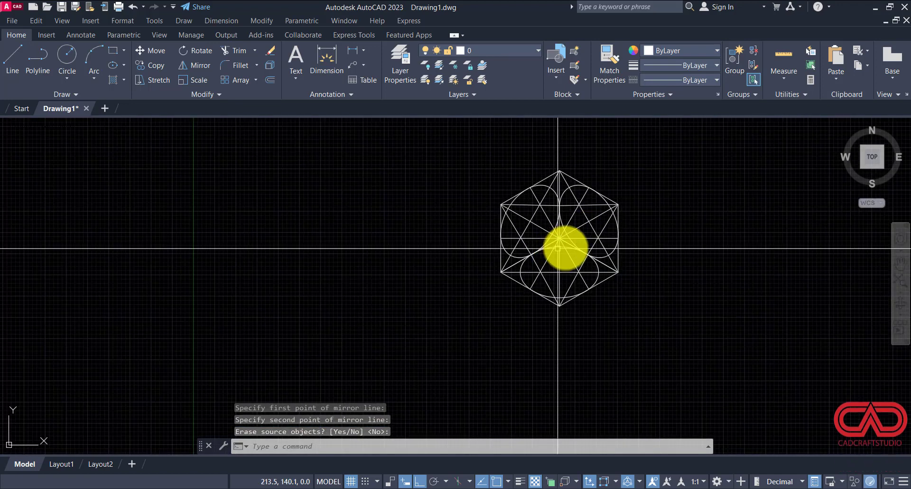
{"action": "key", "text": "Escape"}
{"action": "scroll", "coordinate": [635, 214], "scroll_direction": "down", "scroll_amount": 2}
{"action": "key", "text": "Escape"}
{"action": "key", "text": "Escape"}
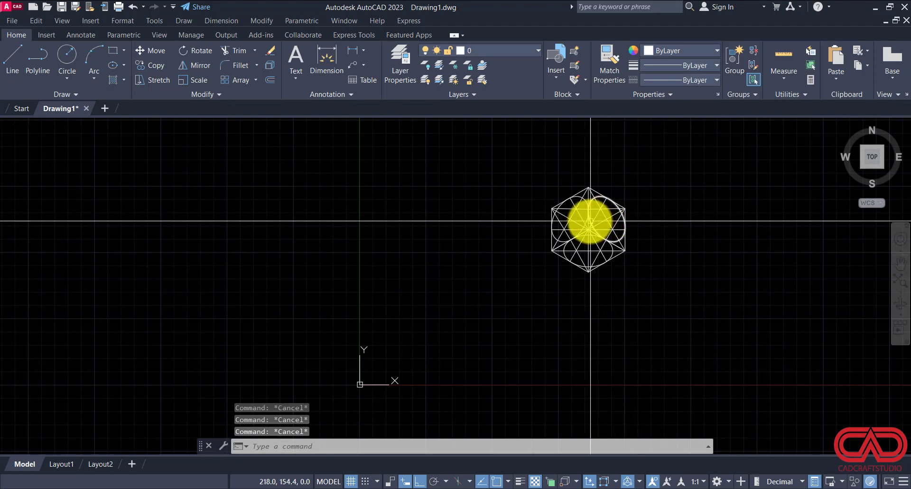
- Add an aligned dimension to the hexagon's upper-left outer edge, placed outside the outline
{"action": "type", "text": "dal"}
{"action": "key", "text": "Return"}
{"action": "scroll", "coordinate": [555, 191], "scroll_direction": "up", "scroll_amount": 6}
{"action": "key", "text": "Return"}
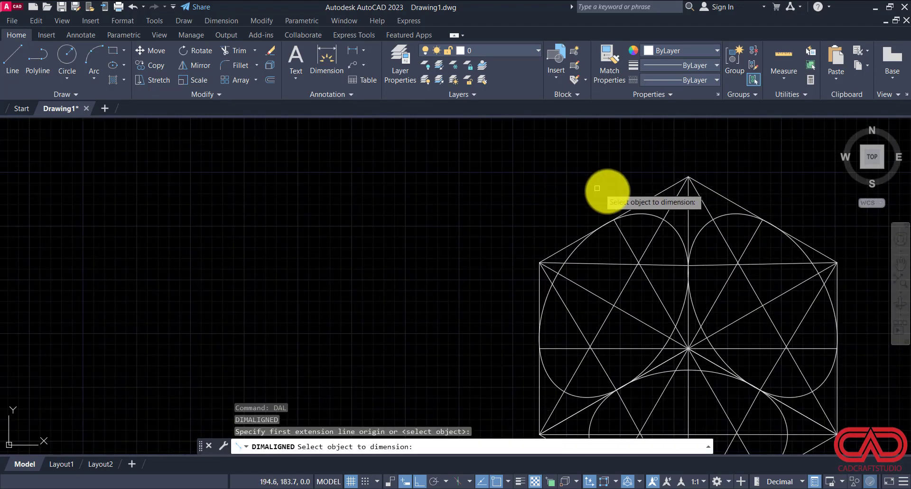
{"action": "left_click", "coordinate": [643, 204]}
{"action": "left_click", "coordinate": [711, 195]}
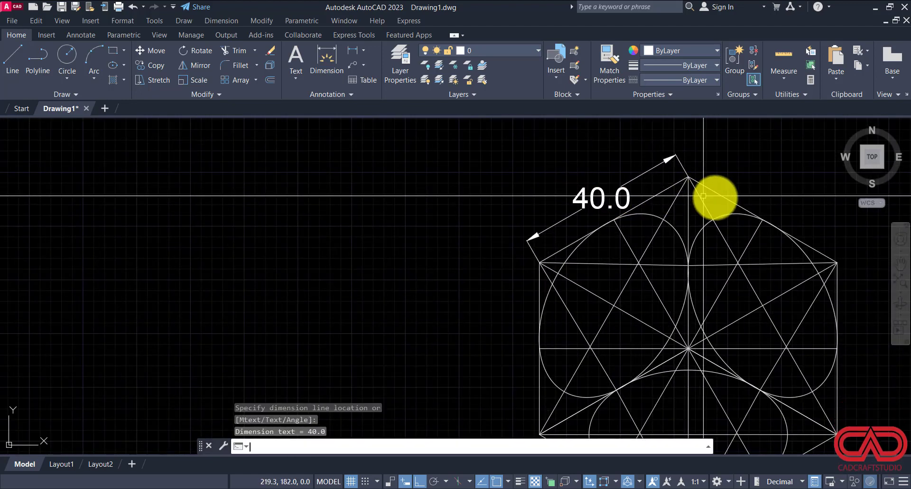
- Add an aligned dimension to the hexagon's upper-right outer edge, placed outside the outline
{"action": "key", "text": "Return"}
{"action": "key", "text": "Return"}
{"action": "left_click", "coordinate": [713, 194]}
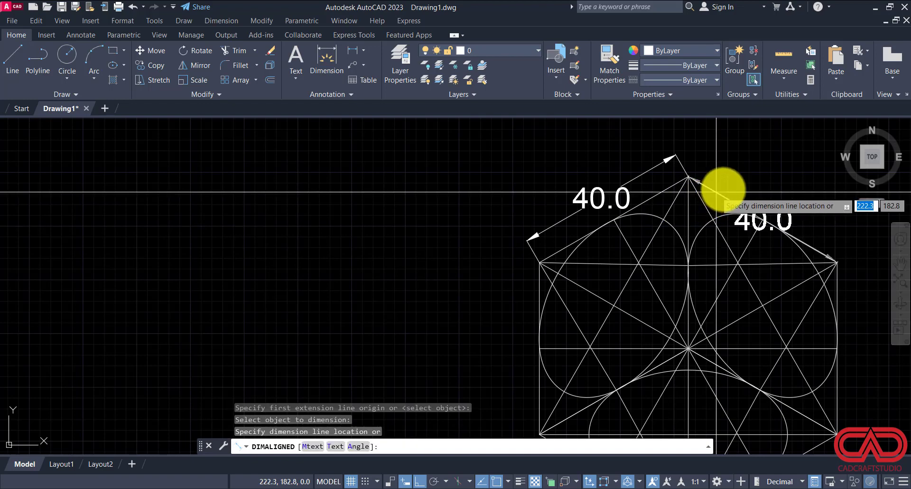
{"action": "left_click", "coordinate": [759, 173]}
{"action": "scroll", "coordinate": [668, 169], "scroll_direction": "down", "scroll_amount": 4}
{"action": "scroll", "coordinate": [633, 236], "scroll_direction": "up", "scroll_amount": 2}
- Dimension the hexagon's left vertical edge with an aligned dimension placed outside the outline, and end the dimension command
{"action": "key", "text": "Return"}
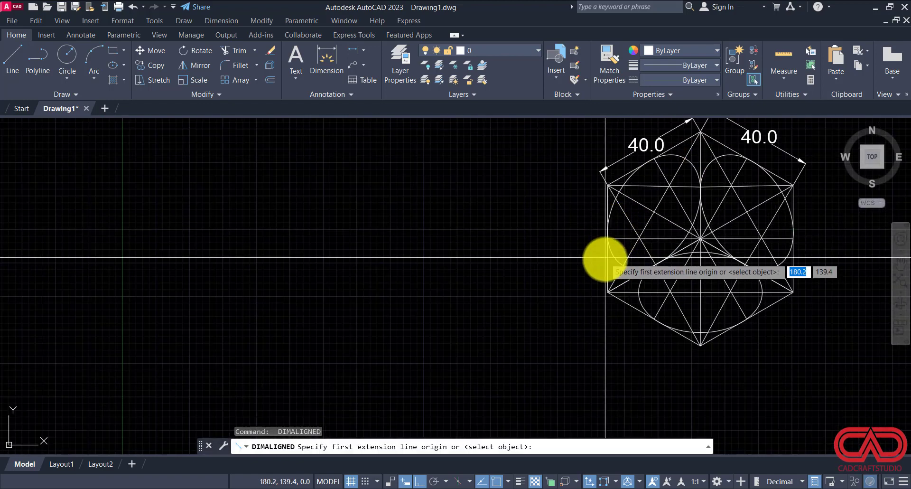
{"action": "key", "text": "Return"}
{"action": "left_click", "coordinate": [607, 264]}
{"action": "left_click", "coordinate": [574, 266]}
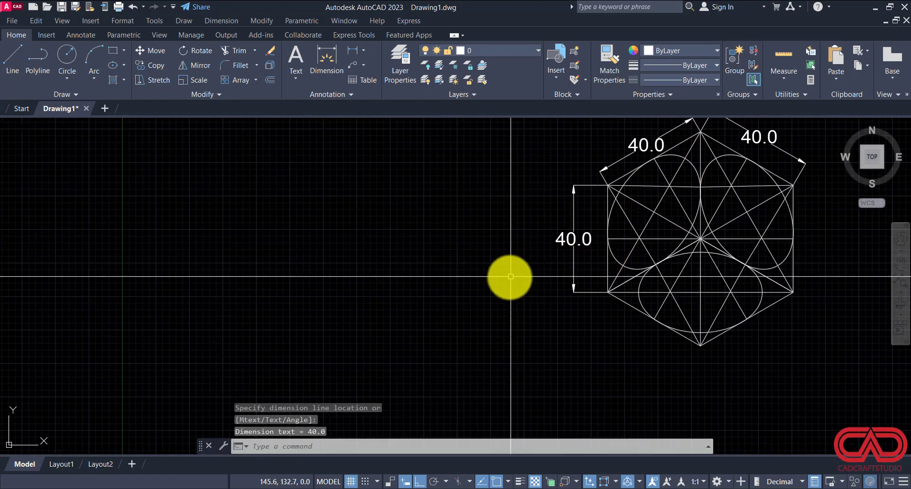
{"action": "scroll", "coordinate": [508, 276], "scroll_direction": "down", "scroll_amount": 2}
{"action": "key", "text": "Return"}
{"action": "key", "text": "Escape"}
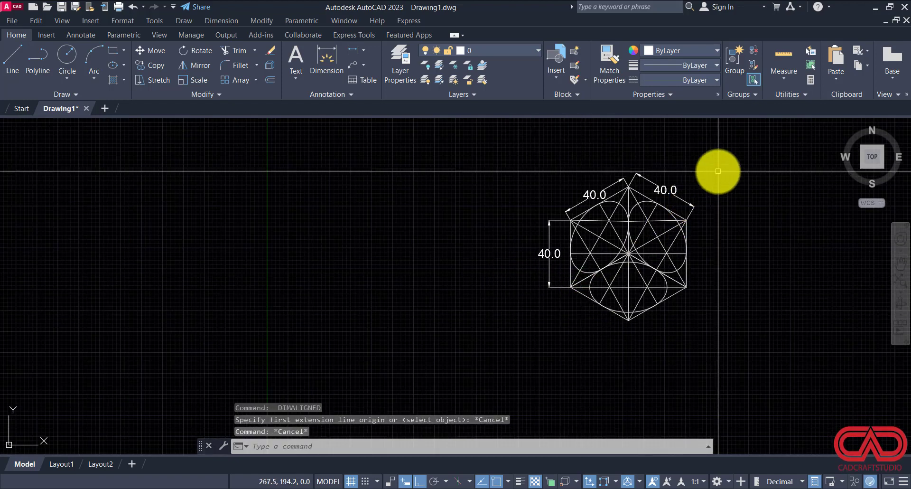
- Change the colour of the whole drawing, including its three dimensions, to red
{"action": "left_click", "coordinate": [717, 170]}
{"action": "left_click", "coordinate": [565, 321]}
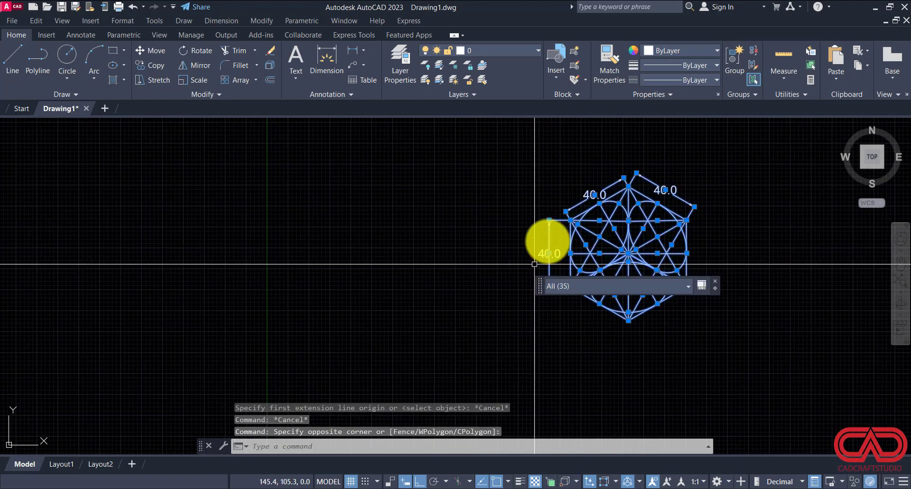
{"action": "left_click", "coordinate": [662, 50]}
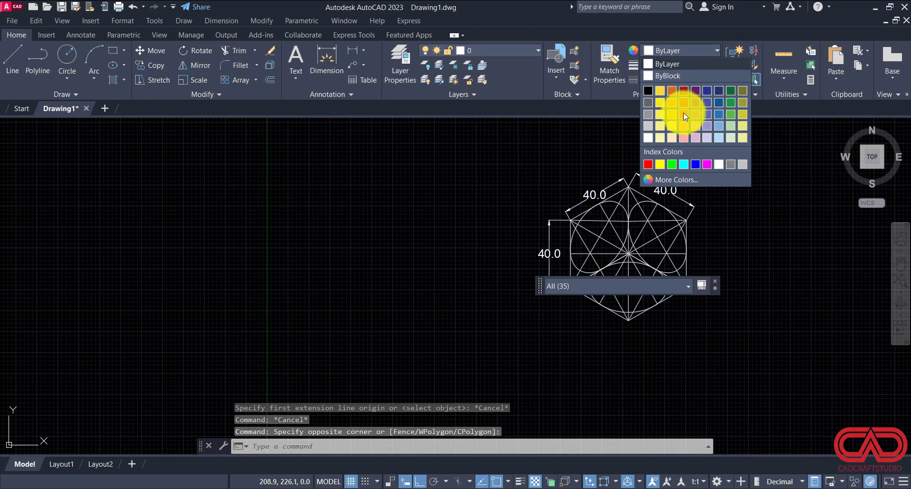
{"action": "left_click", "coordinate": [683, 112]}
{"action": "key", "text": "Escape"}
{"action": "middle_click_drag", "start_coordinate": [700, 196], "coordinate": [588, 203]}
{"action": "scroll", "coordinate": [559, 257], "scroll_direction": "up", "scroll_amount": 2}
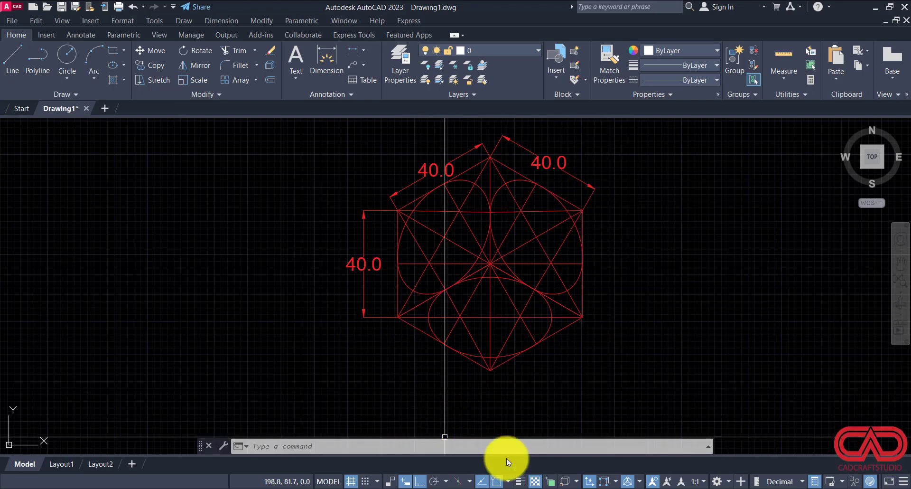
- Open the reference PDF in the browser to compare it with the finished drawing, and return to AutoCAD
{"action": "left_click", "coordinate": [537, 488]}
{"action": "mouse_move", "coordinate": [108, 420]}
{"action": "left_mouse_down"}
{"action": "mouse_move", "coordinate": [272, 429]}
{"action": "mouse_move", "coordinate": [78, 431]}
{"action": "left_mouse_up"}
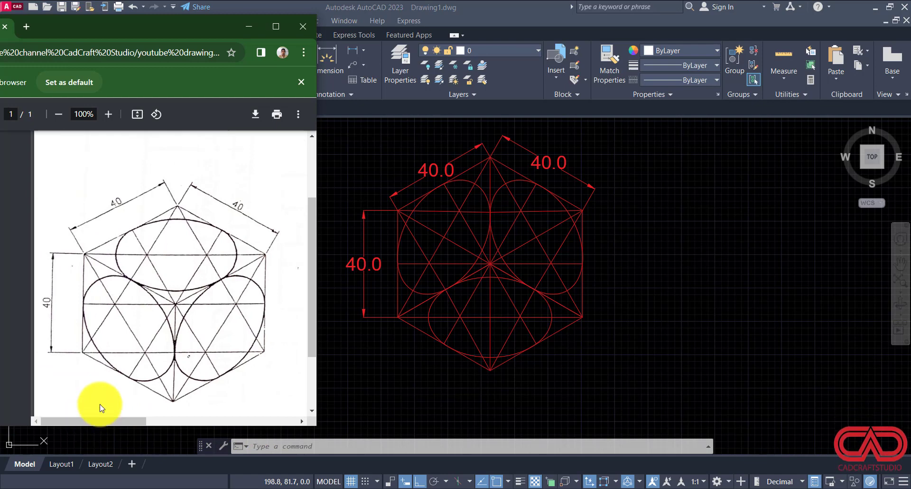
{"action": "left_click", "coordinate": [634, 255]}
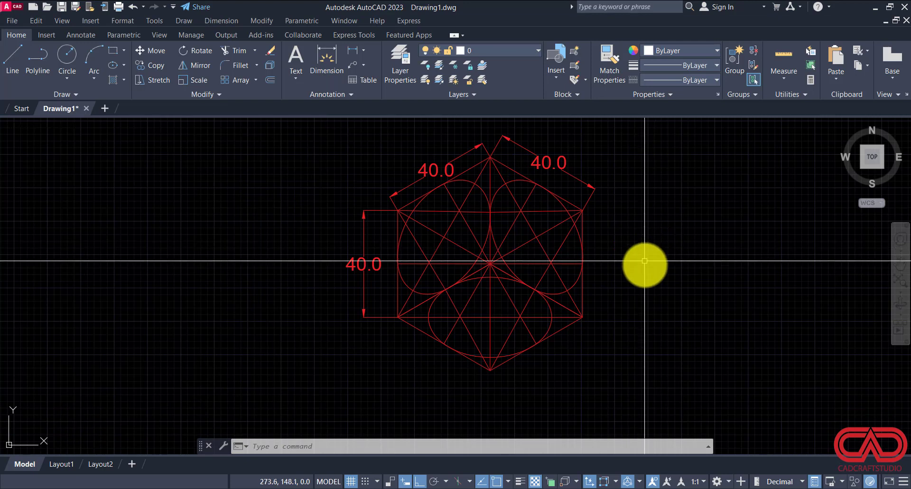